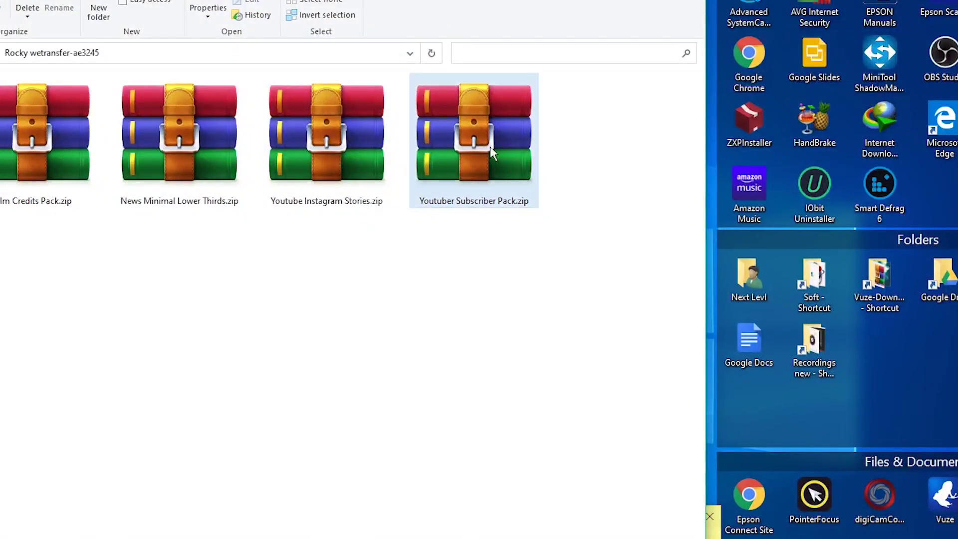
- Extract Youtuber Subscriber Pack.zip to its own folder and look inside 02. Video tutorial
{"action": "right_click", "coordinate": [497, 129]}
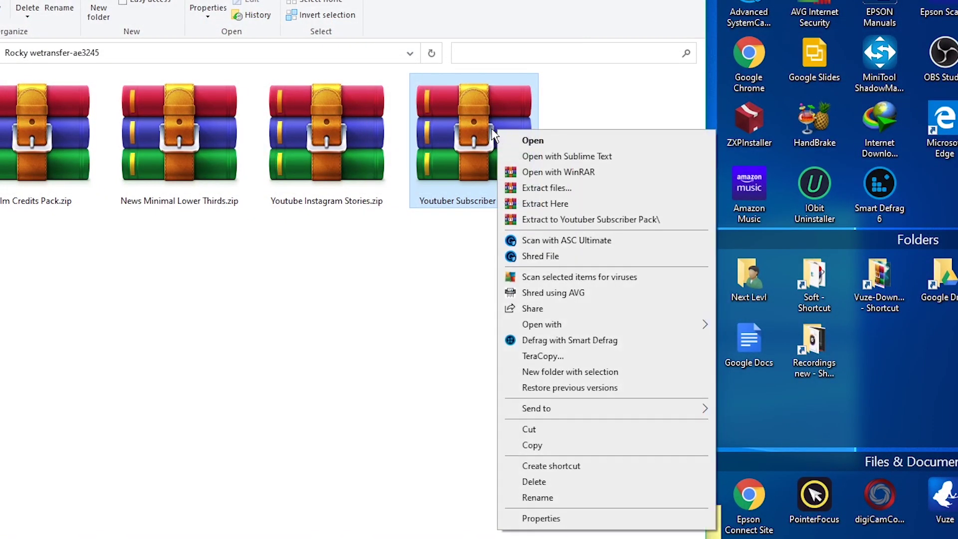
{"action": "left_click", "coordinate": [592, 225]}
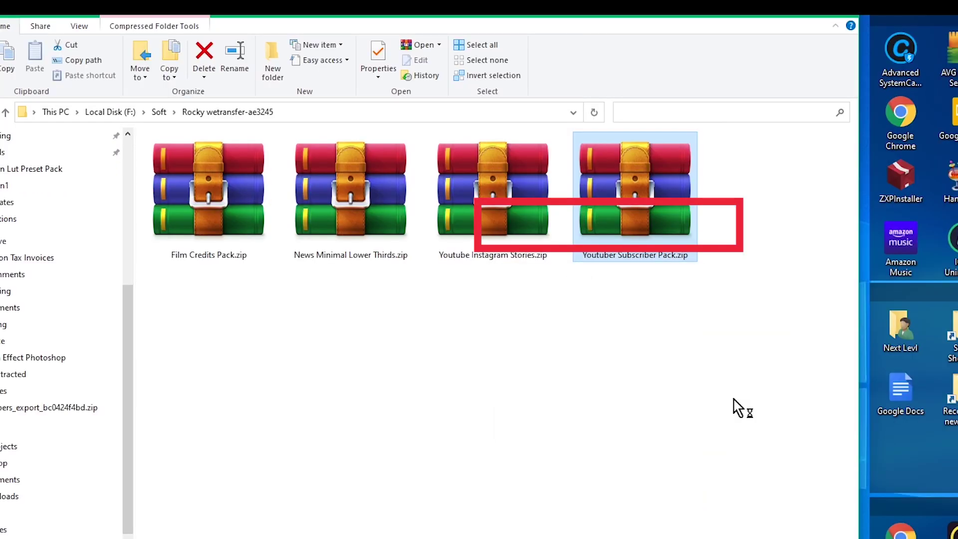
{"action": "double_click", "coordinate": [33, 205]}
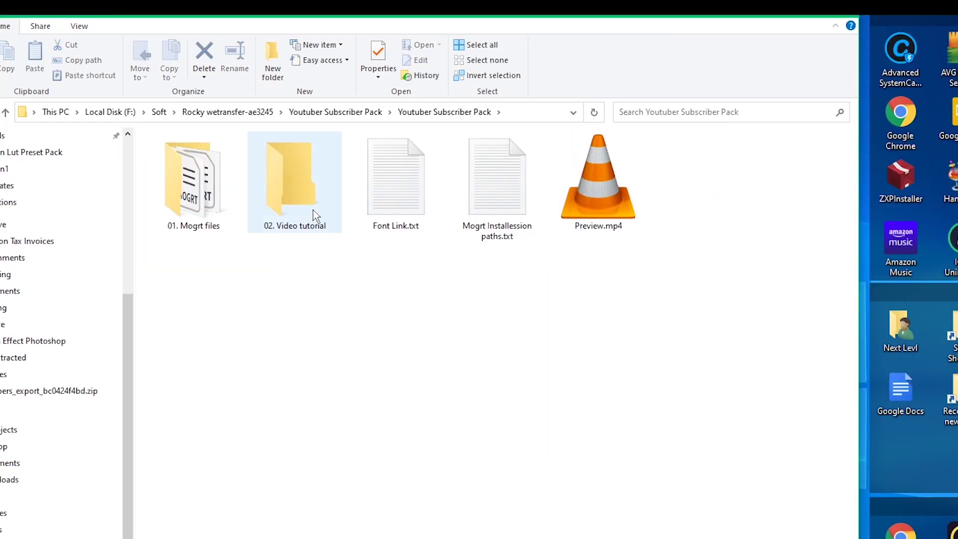
{"action": "double_click", "coordinate": [314, 215]}
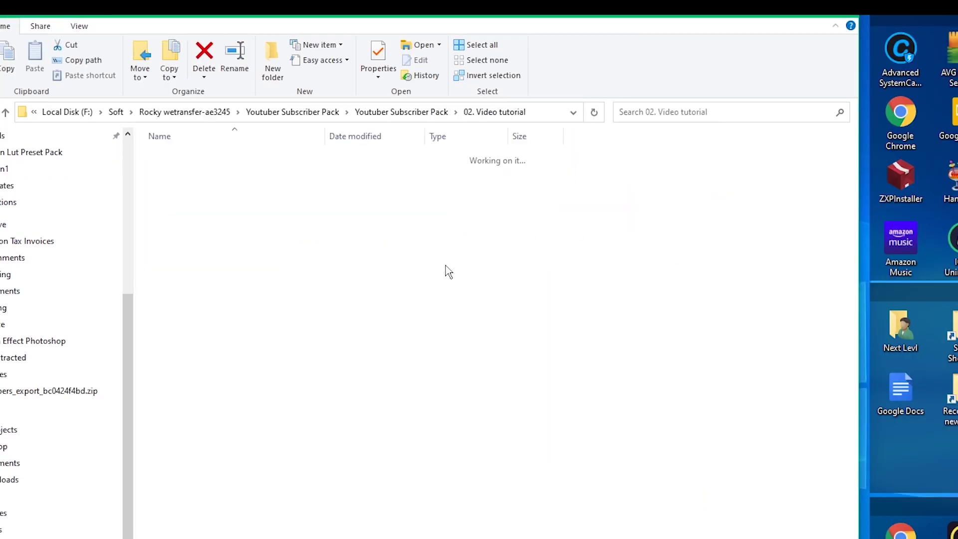
{"action": "left_click", "coordinate": [192, 177]}
- Check the 01. Mogrt files folder, then open Font Link.txt in Notepad
{"action": "left_click", "coordinate": [401, 112]}
{"action": "double_click", "coordinate": [205, 200]}
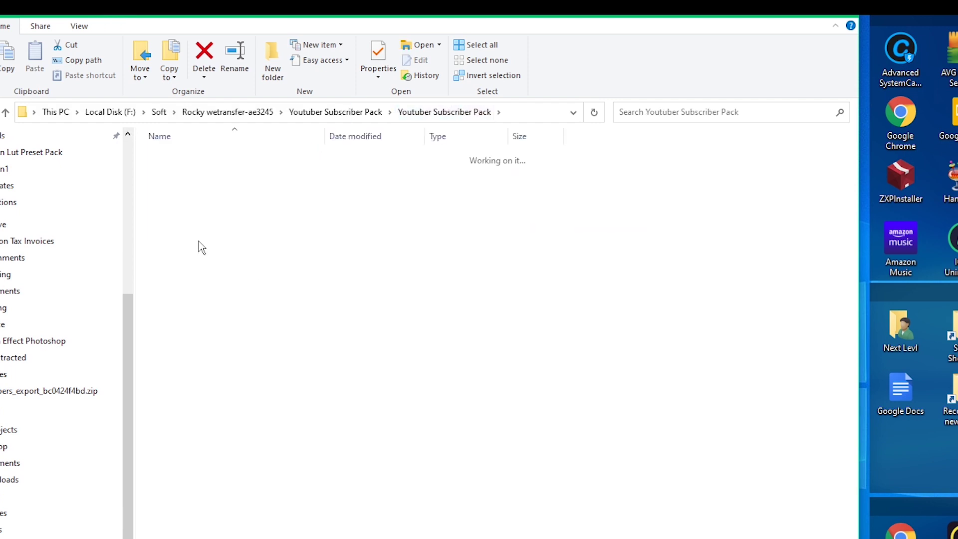
{"action": "key", "text": "alt+Up"}
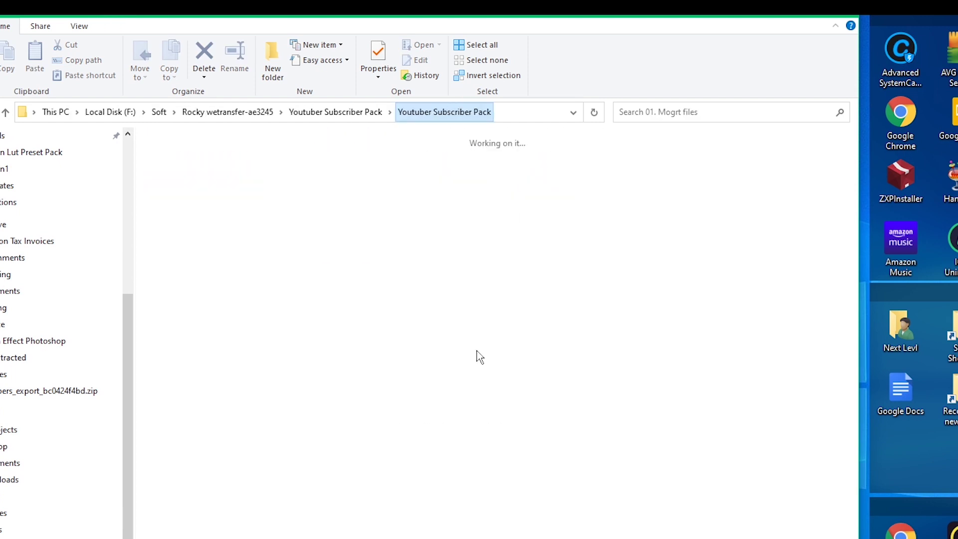
{"action": "double_click", "coordinate": [409, 195]}
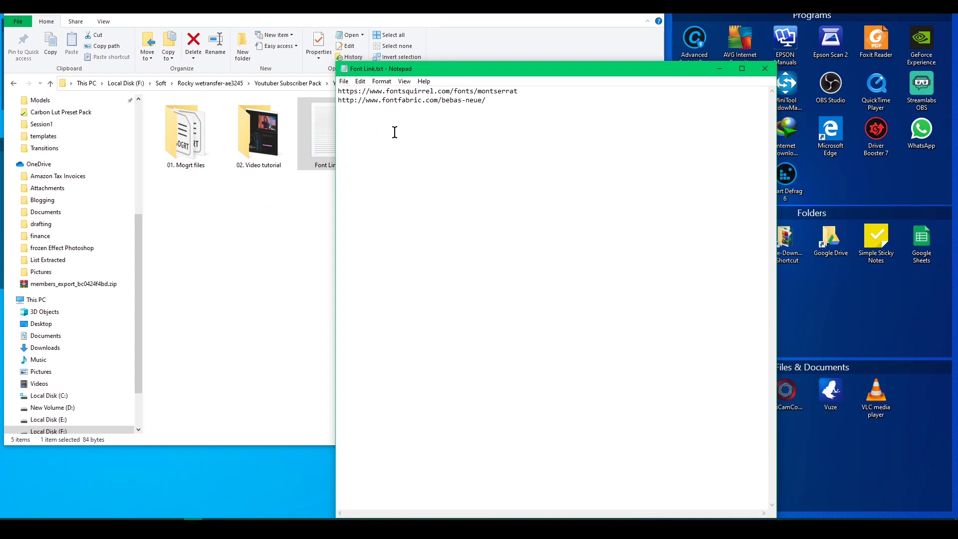
- Download the Montserrat font from its Font Squirrel link
{"action": "left_click_drag", "start_coordinate": [525, 94], "coordinate": [337, 91]}
{"action": "key", "text": "ctrl+c"}
{"action": "key", "text": "alt+Tab"}
{"action": "left_click", "coordinate": [490, 27]}
{"action": "key", "text": "ctrl+v"}
{"action": "key", "text": "Return"}
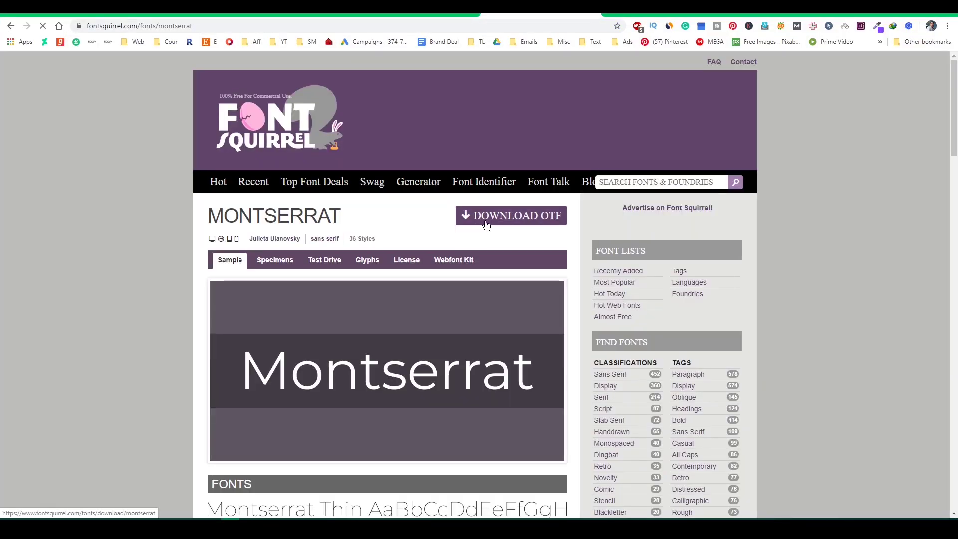
{"action": "left_click", "coordinate": [512, 216]}
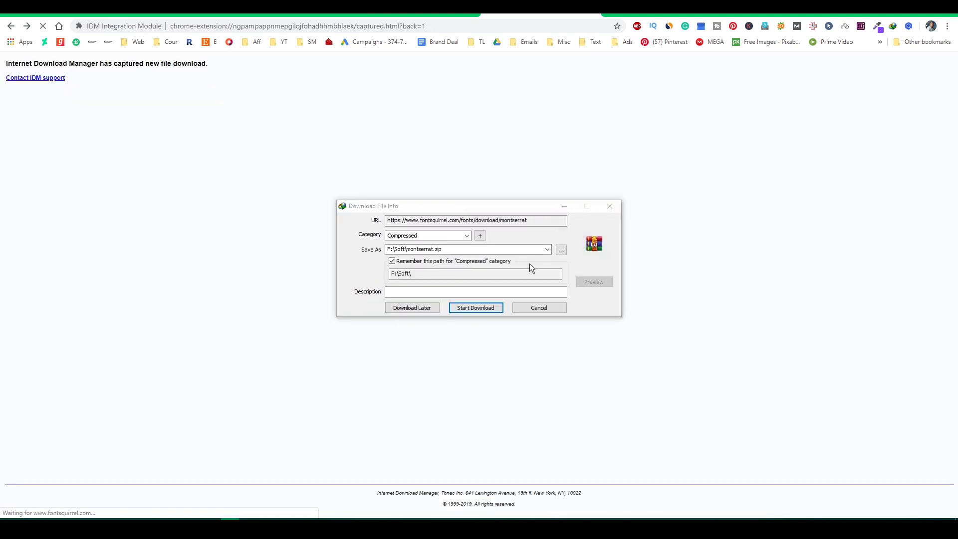
{"action": "left_click", "coordinate": [481, 310]}
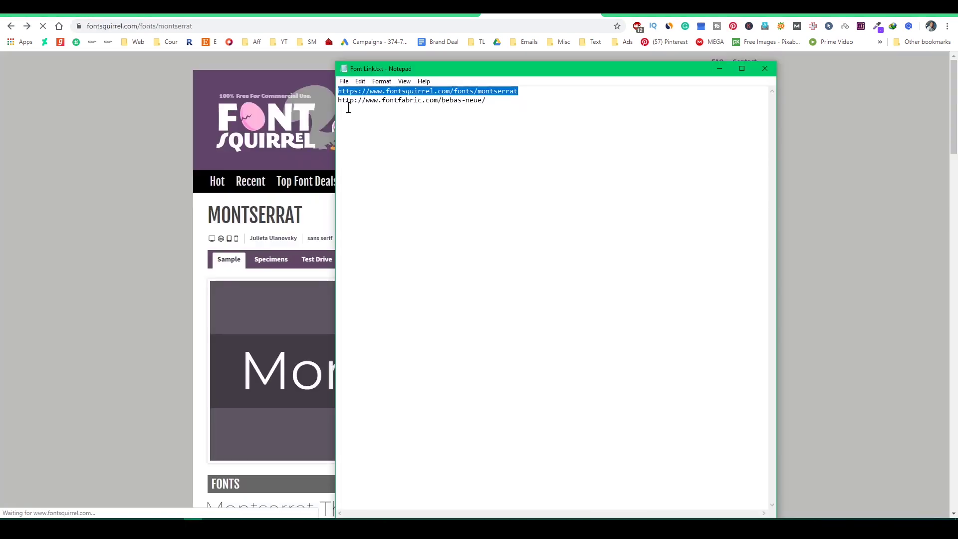
- Download the Bebas Neue font family from its Fontfabric link
{"action": "left_click", "coordinate": [435, 26]}
{"action": "key", "text": "ctrl+v"}
{"action": "key", "text": "Return"}
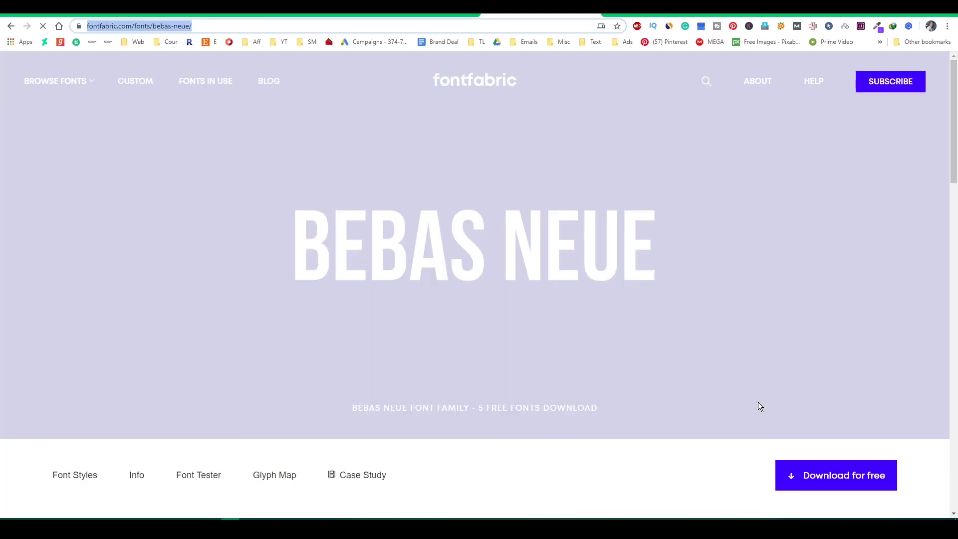
{"action": "left_click", "coordinate": [846, 480]}
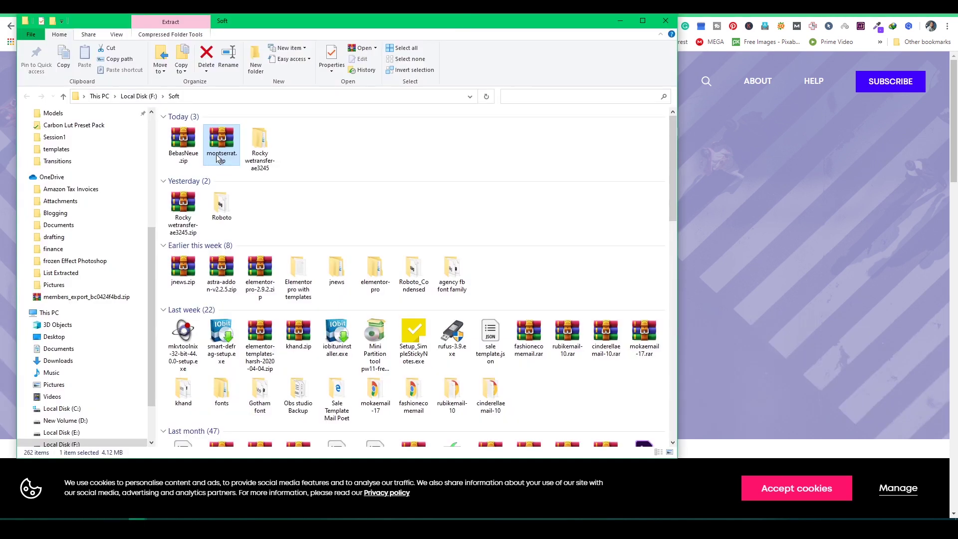
{"action": "right_click", "coordinate": [218, 158]}
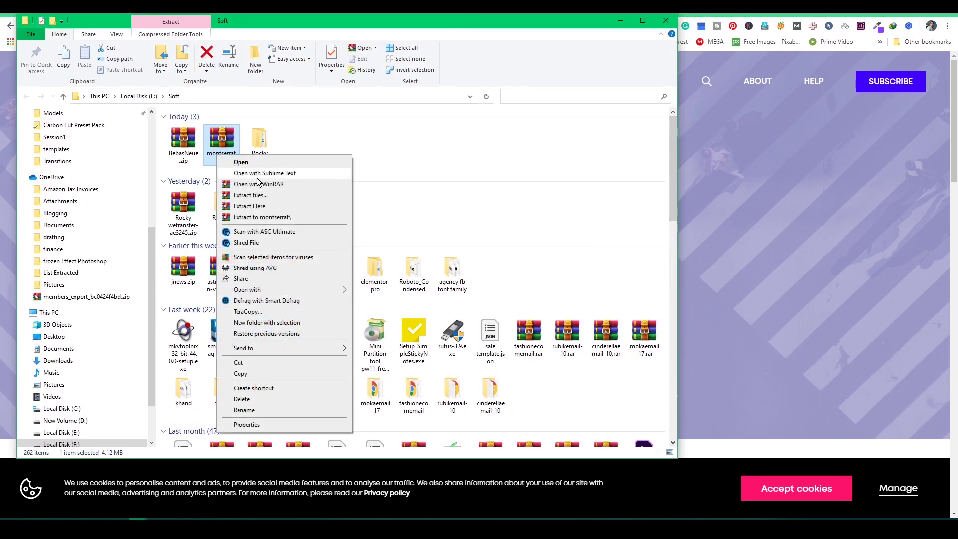
- Extract montserrat.zip and BebasNeue.zip each into their own folders
{"action": "left_click", "coordinate": [271, 219]}
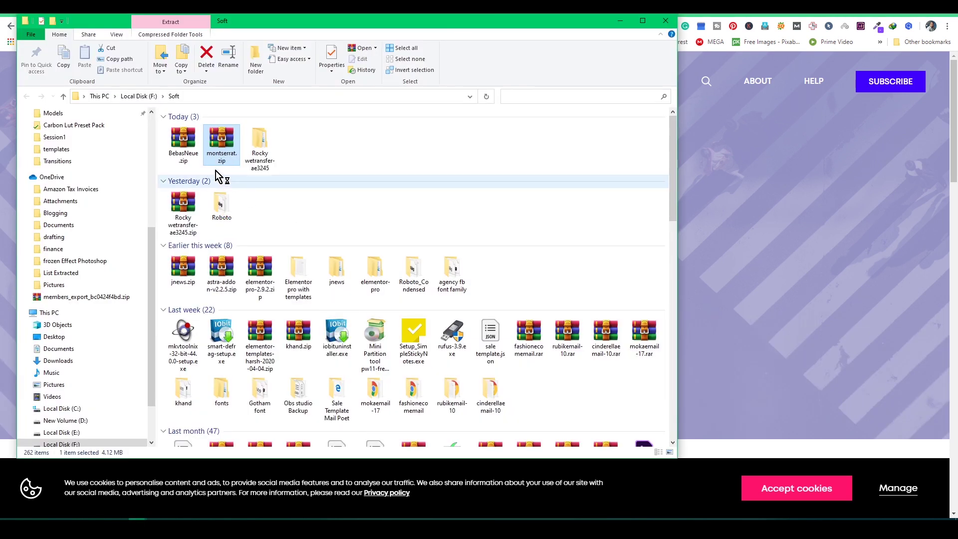
{"action": "left_click", "coordinate": [188, 150]}
{"action": "right_click", "coordinate": [185, 146]}
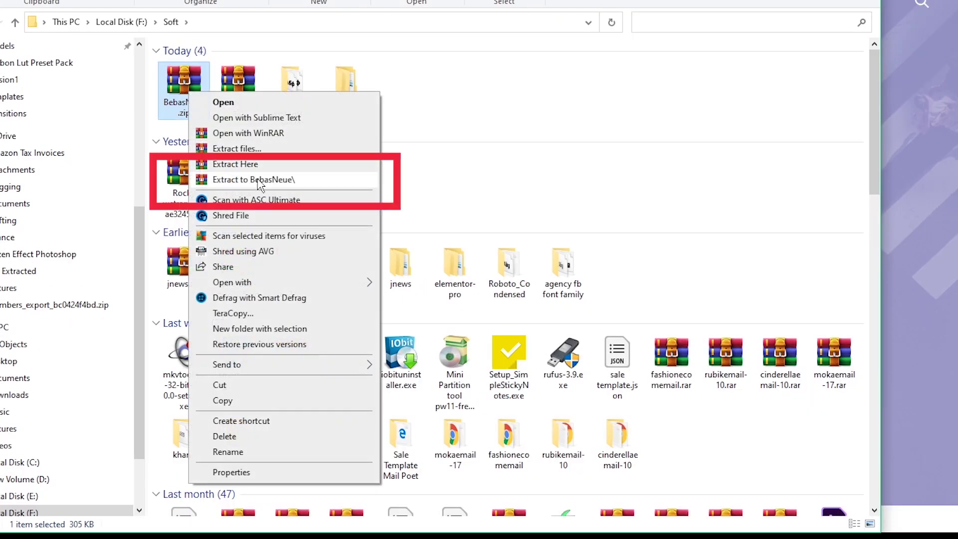
{"action": "left_click", "coordinate": [260, 180]}
- Install all ten Bebas Neue font files for all users
{"action": "double_click", "coordinate": [297, 80]}
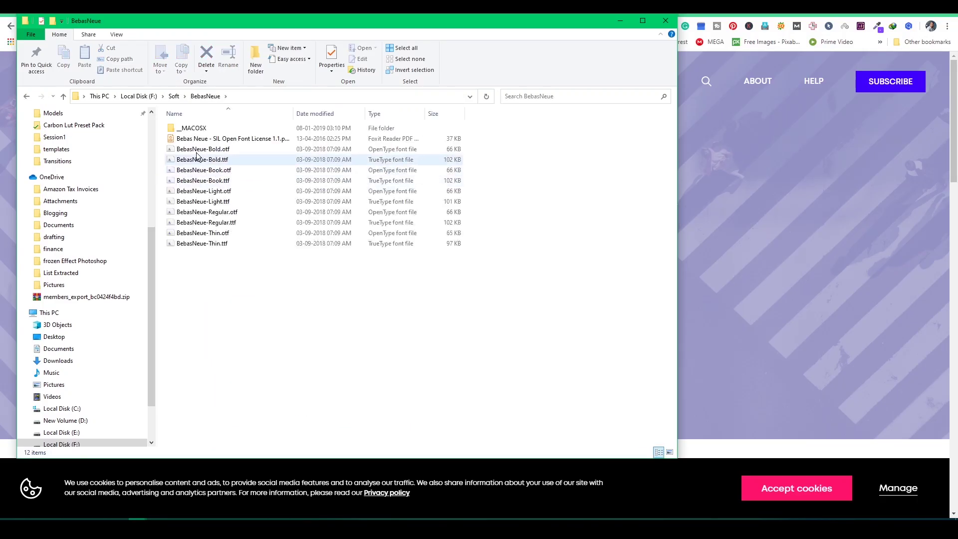
{"action": "left_click_drag", "start_coordinate": [218, 280], "coordinate": [232, 149]}
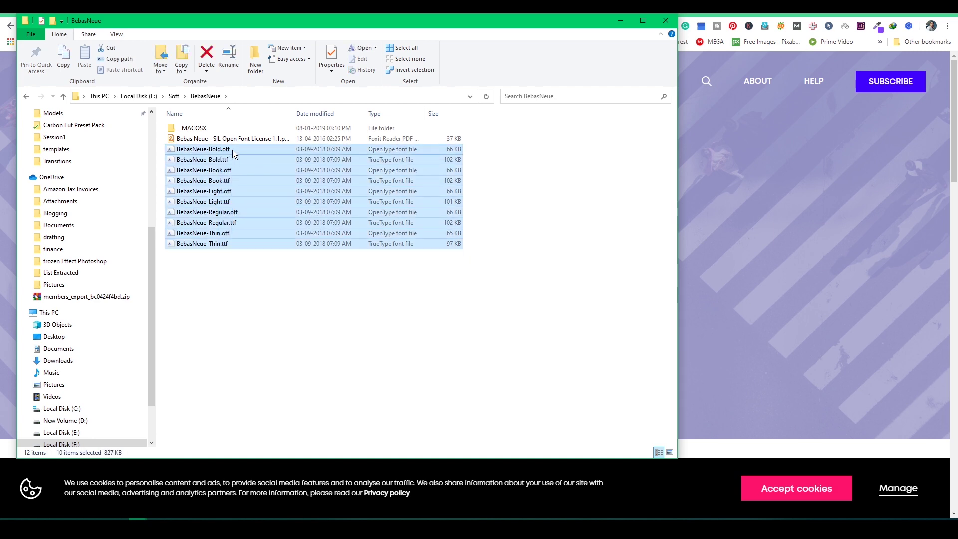
{"action": "right_click", "coordinate": [242, 148]}
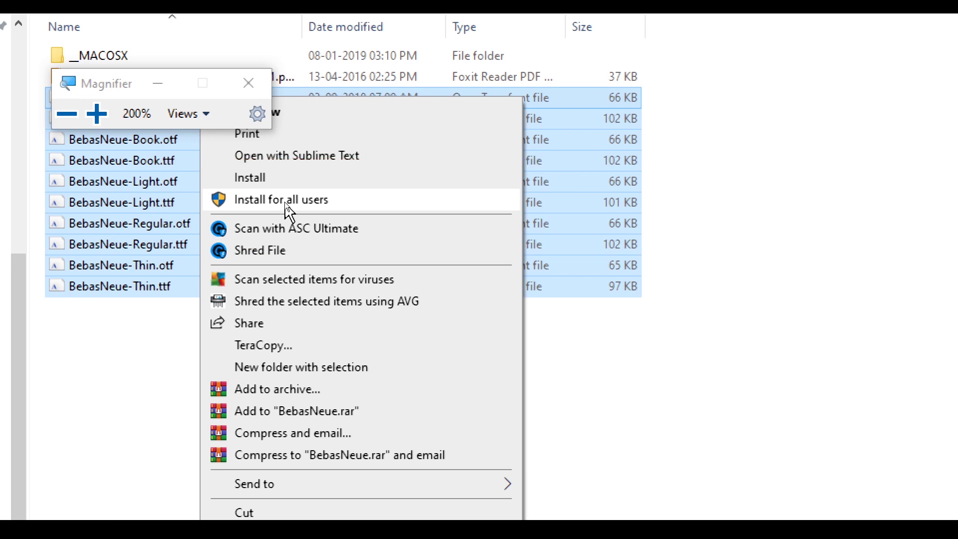
{"action": "left_click", "coordinate": [289, 201]}
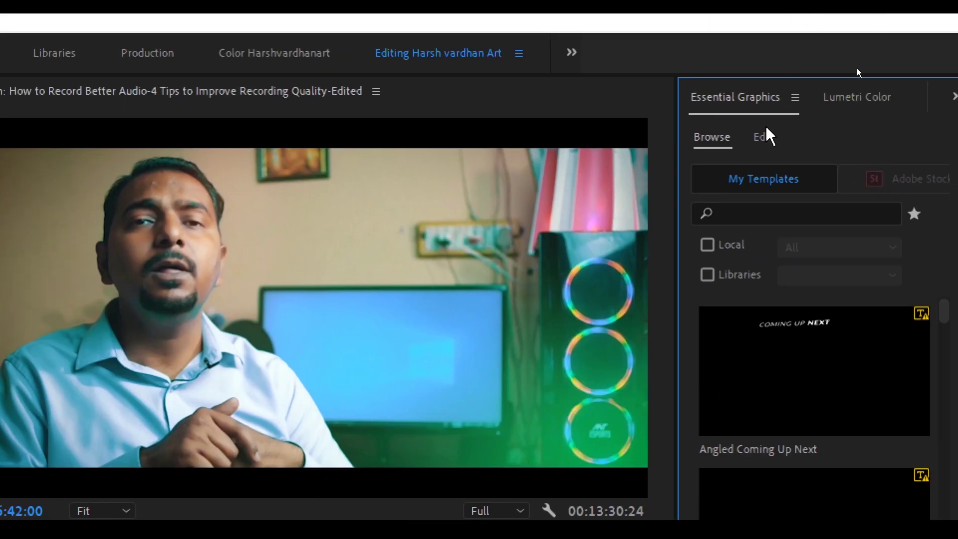
- Replace the old additional template folder entry with the pack's 01. Mogrt files folder
{"action": "left_click", "coordinate": [794, 102]}
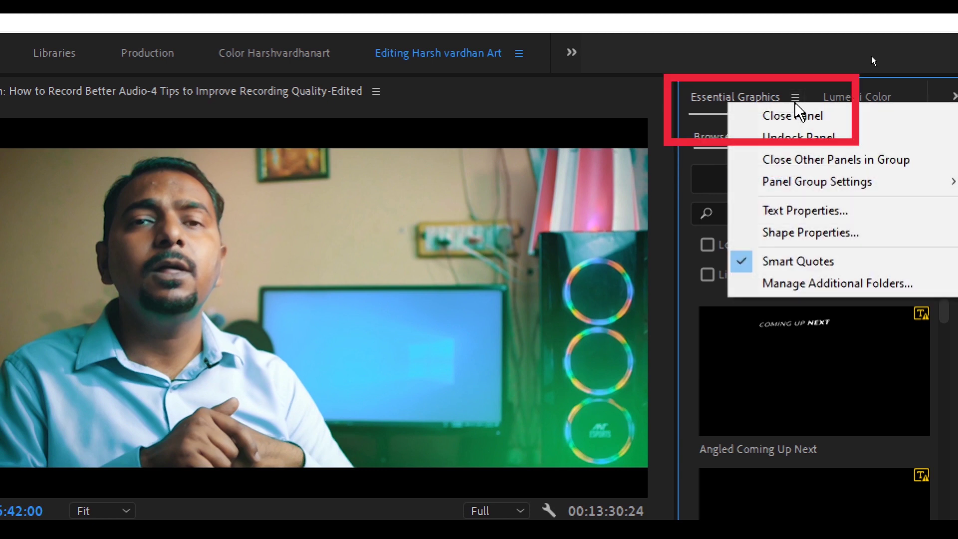
{"action": "left_click", "coordinate": [790, 294]}
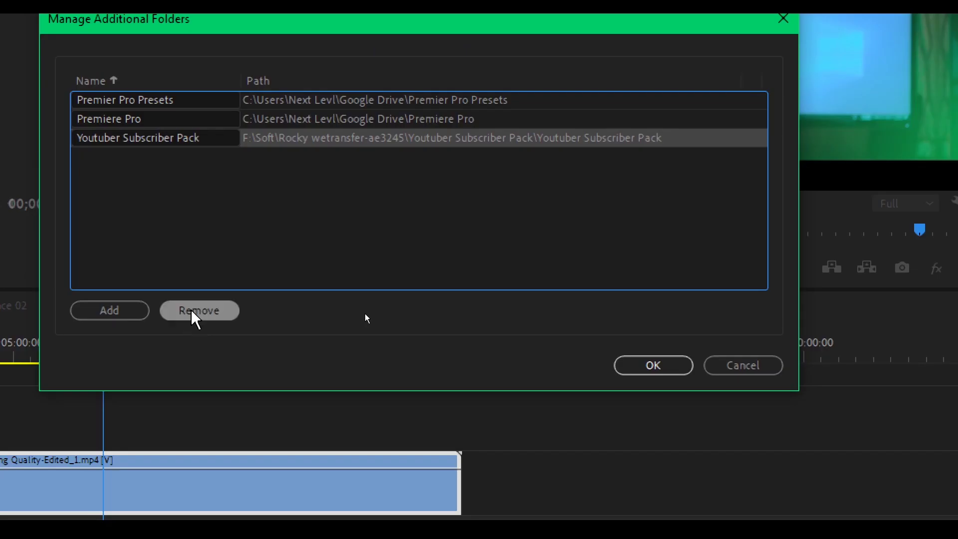
{"action": "left_click", "coordinate": [192, 316]}
{"action": "left_click", "coordinate": [120, 316]}
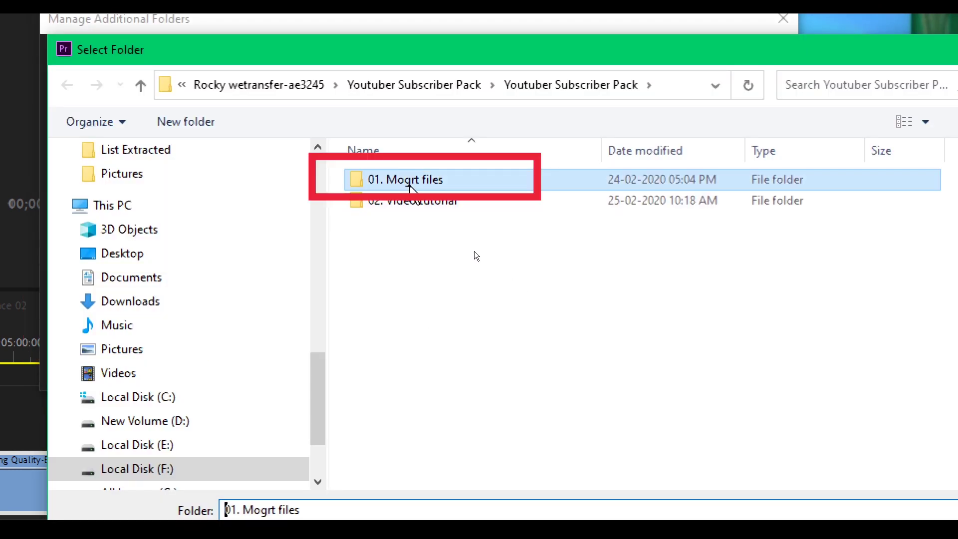
{"action": "double_click", "coordinate": [407, 181]}
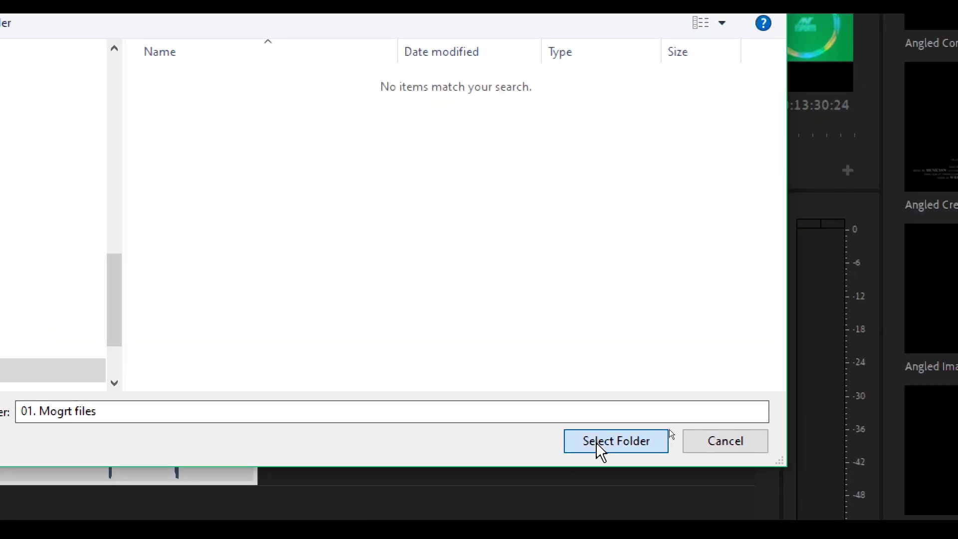
{"action": "left_click", "coordinate": [787, 504]}
{"action": "left_click", "coordinate": [461, 269]}
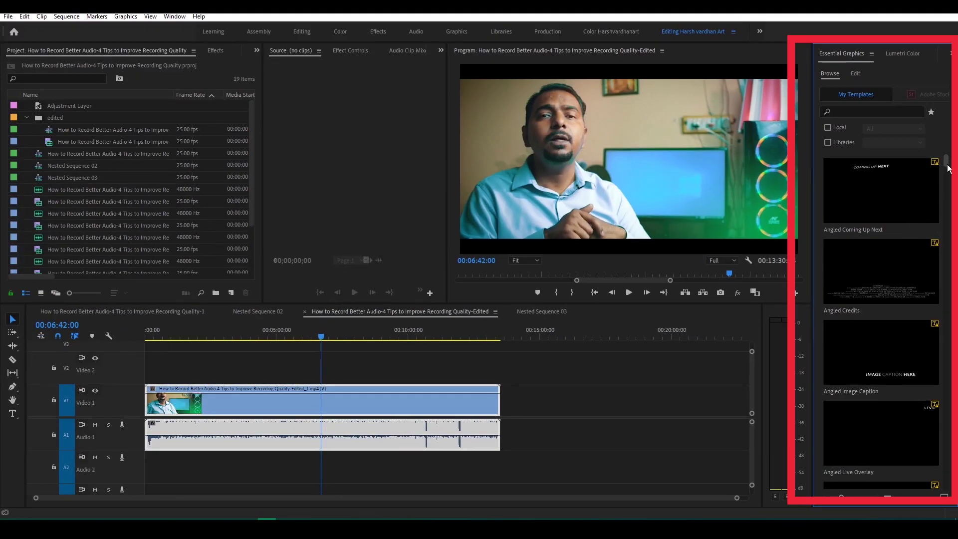
- Browse My Templates in the maximized panel with enlarged thumbnails
{"action": "left_click_drag", "start_coordinate": [948, 168], "coordinate": [948, 382]}
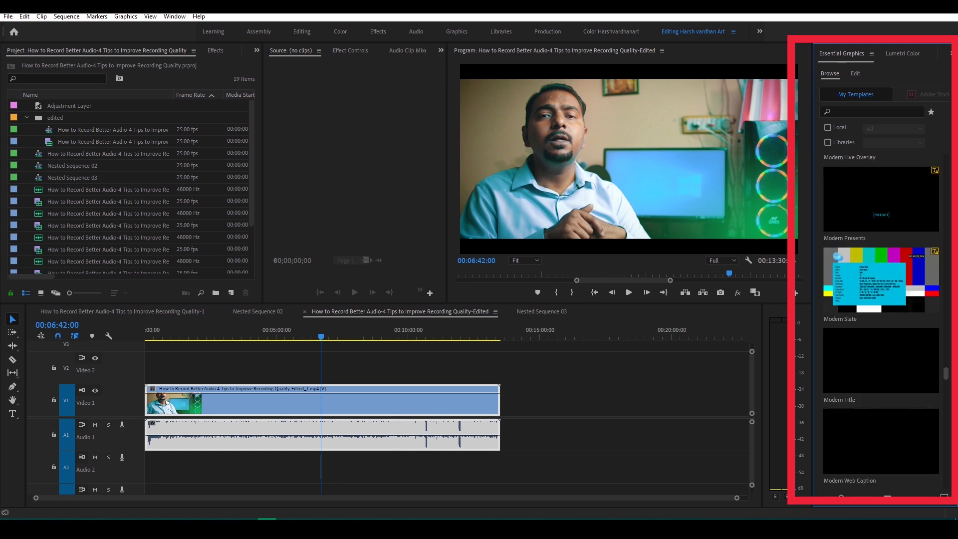
{"action": "scroll", "coordinate": [881, 324], "scroll_direction": "up", "scroll_amount": 10}
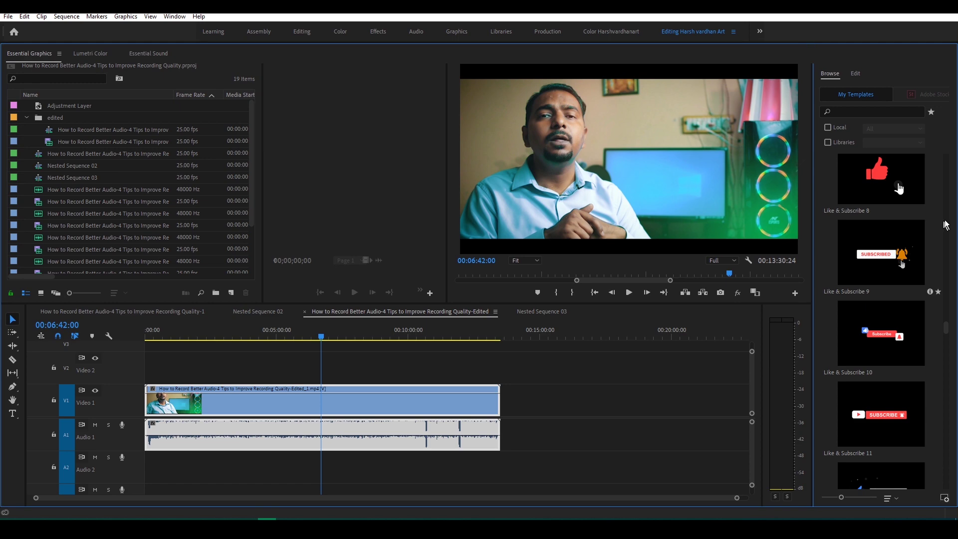
{"action": "scroll", "coordinate": [929, 312], "scroll_direction": "up", "scroll_amount": 10}
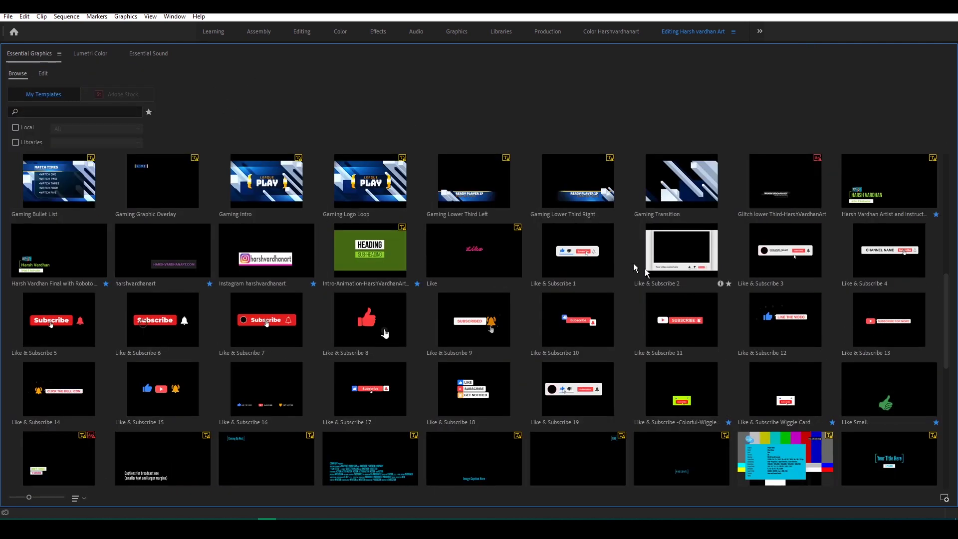
{"action": "left_click", "coordinate": [61, 498]}
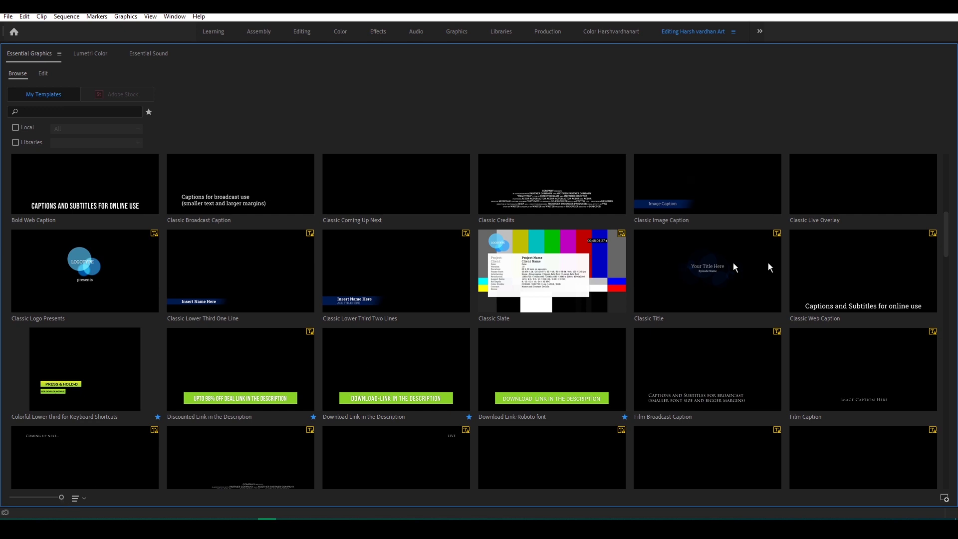
{"action": "scroll", "coordinate": [872, 250], "scroll_direction": "down", "scroll_amount": 4}
{"action": "scroll", "coordinate": [872, 253], "scroll_direction": "down", "scroll_amount": 8}
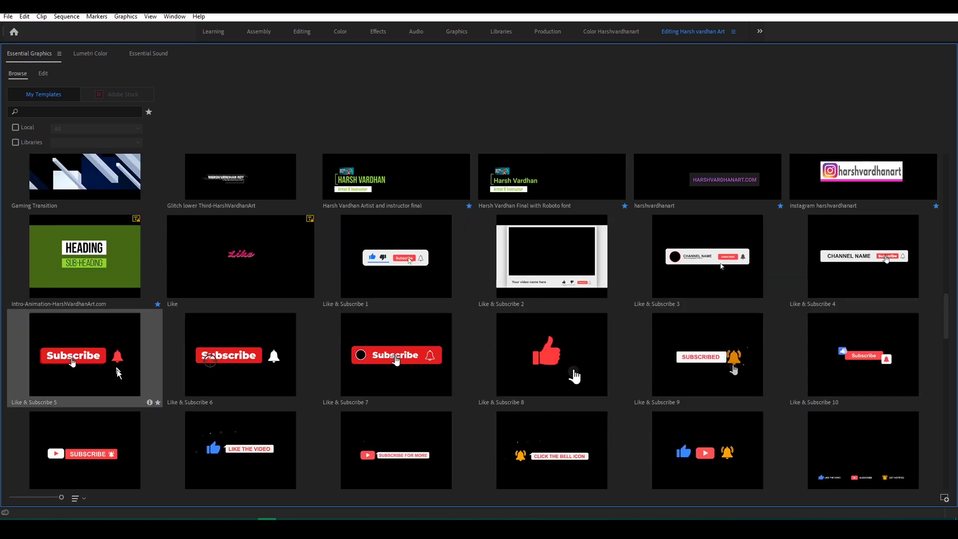
- Favourite Like & Subscribe 6 through 10, then restore the panel to normal size
{"action": "left_click", "coordinate": [313, 403]}
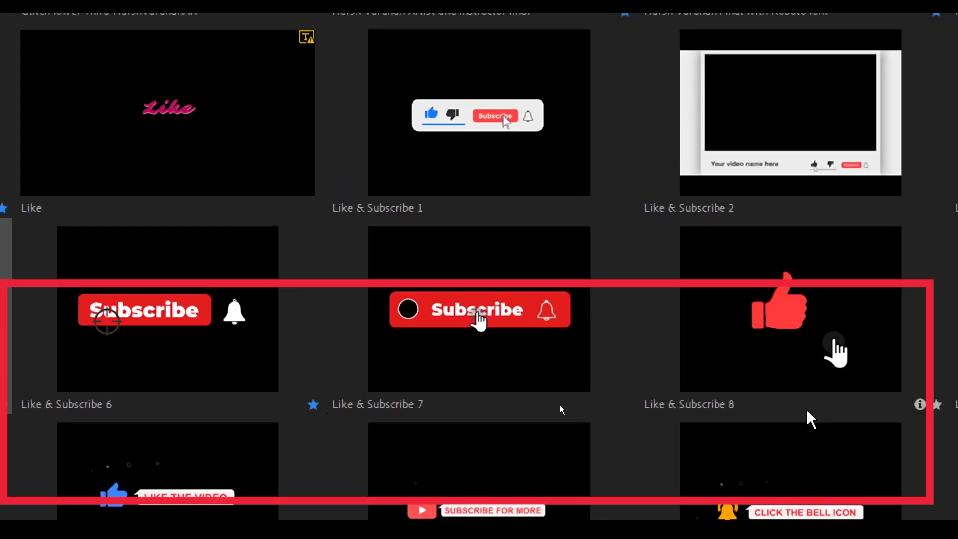
{"action": "left_click", "coordinate": [625, 404]}
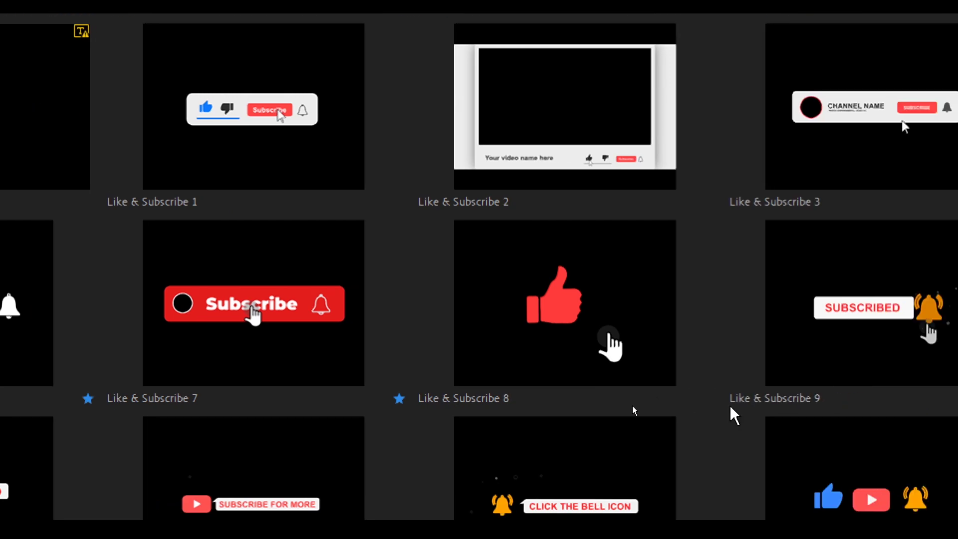
{"action": "left_click", "coordinate": [710, 399]}
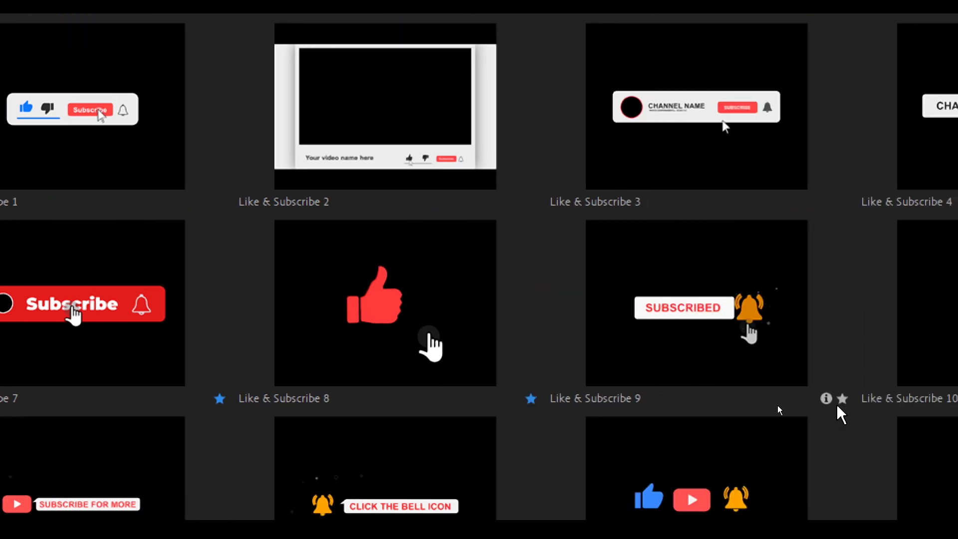
{"action": "left_click", "coordinate": [842, 399]}
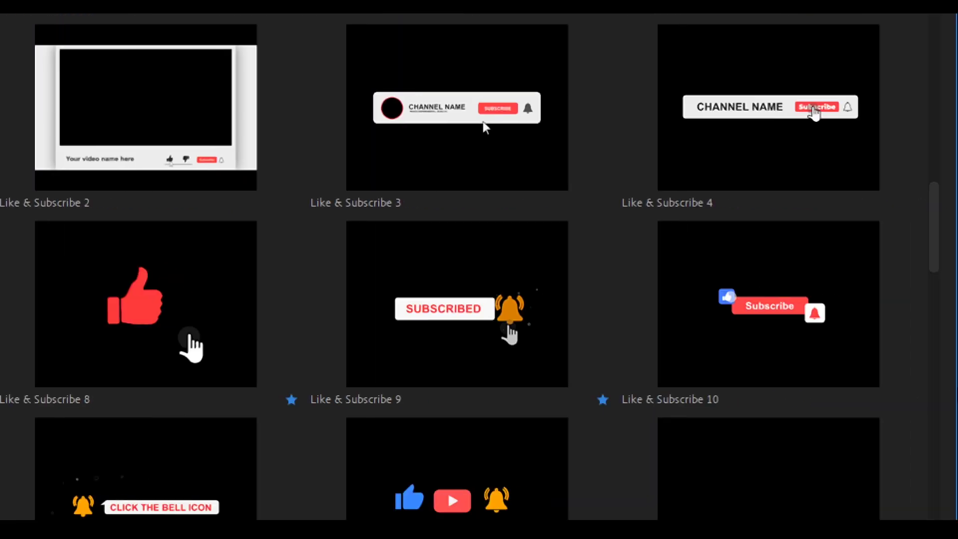
{"action": "left_click", "coordinate": [914, 399]}
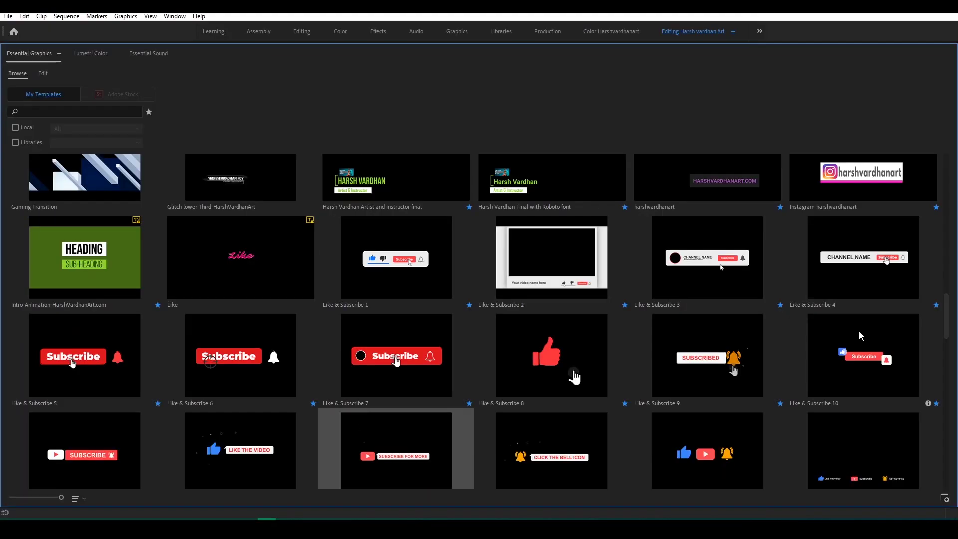
{"action": "key", "text": "grave"}
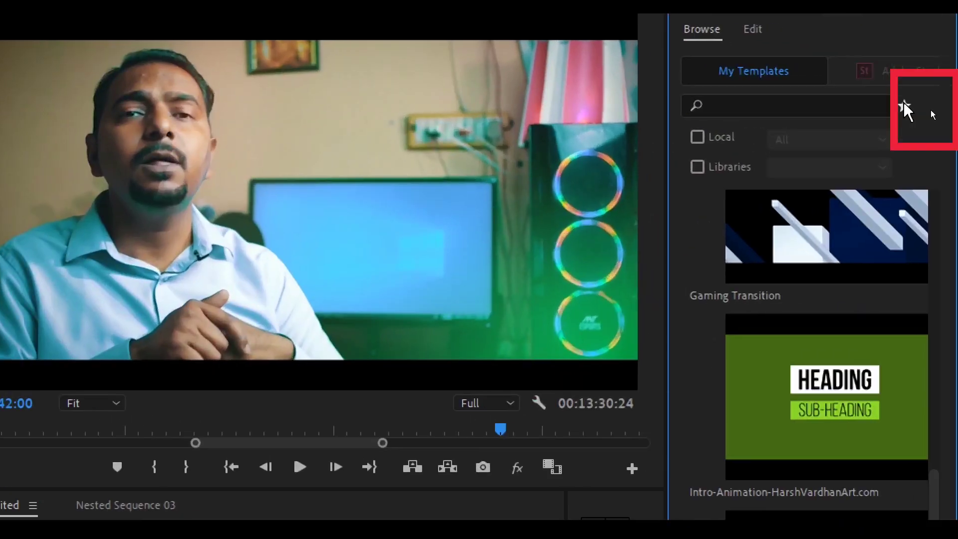
- Filter templates to favourites, widen the panel, and scroll to Like & Subscribe 1–5
{"action": "left_click", "coordinate": [931, 112]}
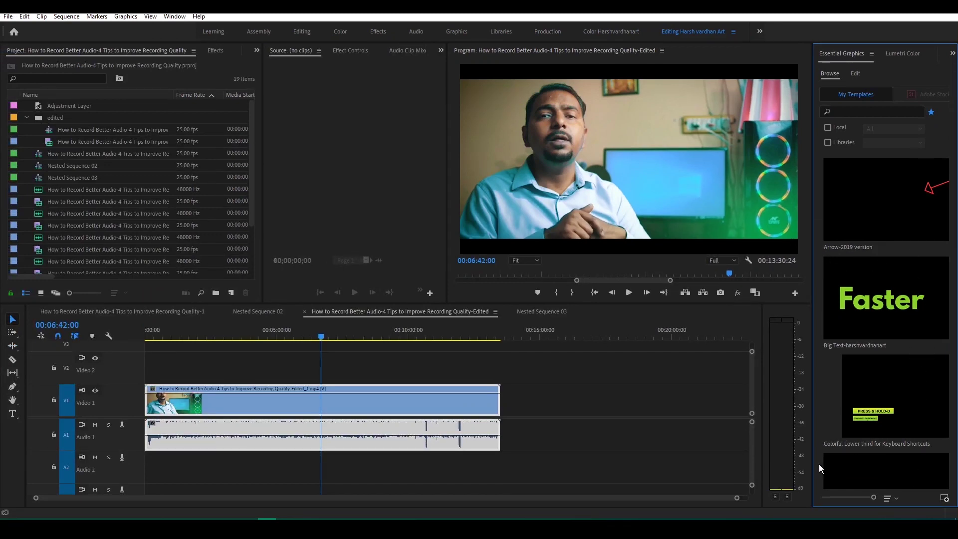
{"action": "left_click", "coordinate": [869, 295]}
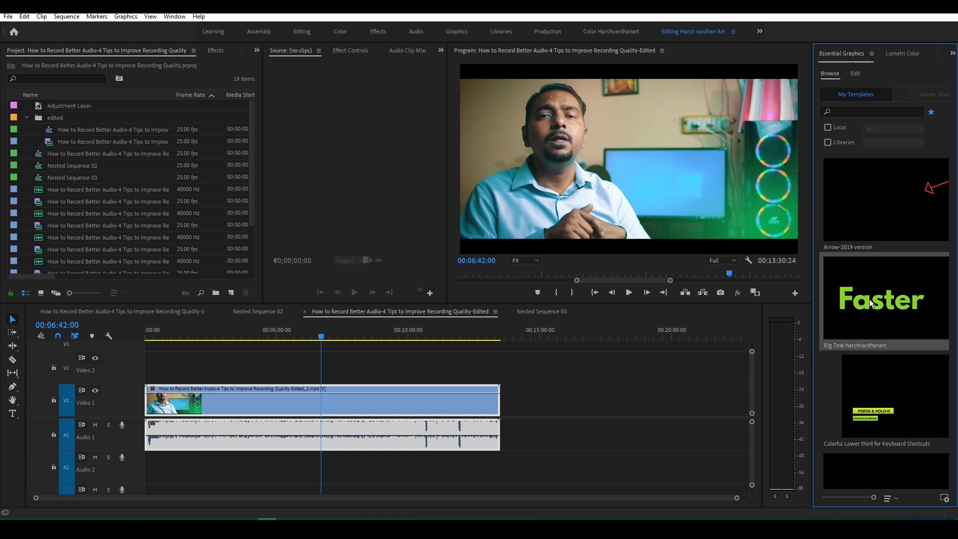
{"action": "left_click", "coordinate": [930, 113]}
{"action": "left_click", "coordinate": [931, 113]}
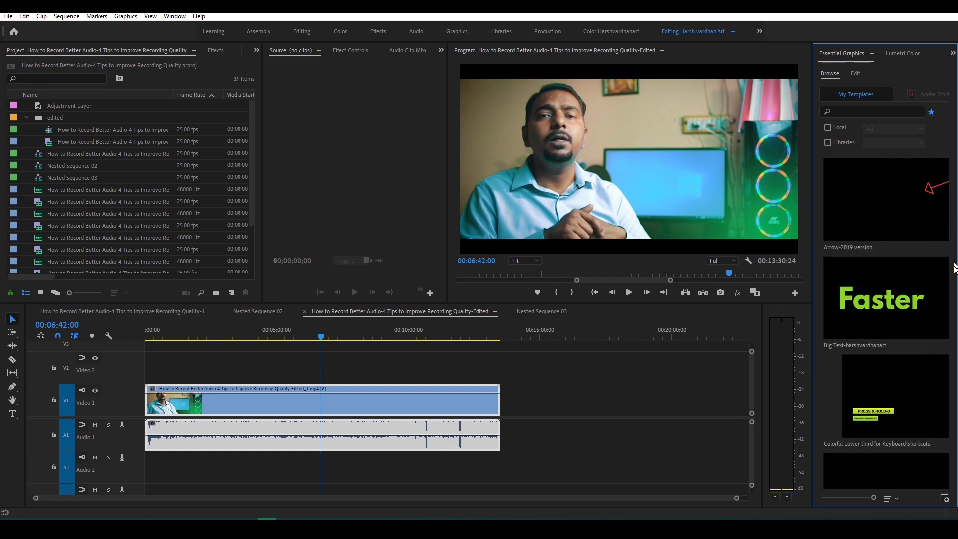
{"action": "mouse_move", "coordinate": [811, 214]}
{"action": "left_mouse_down"}
{"action": "mouse_move", "coordinate": [783, 212]}
{"action": "mouse_move", "coordinate": [795, 210]}
{"action": "left_mouse_up"}
{"action": "left_click_drag", "start_coordinate": [948, 167], "coordinate": [947, 192]}
{"action": "scroll", "coordinate": [869, 324], "scroll_direction": "down", "scroll_amount": 15}
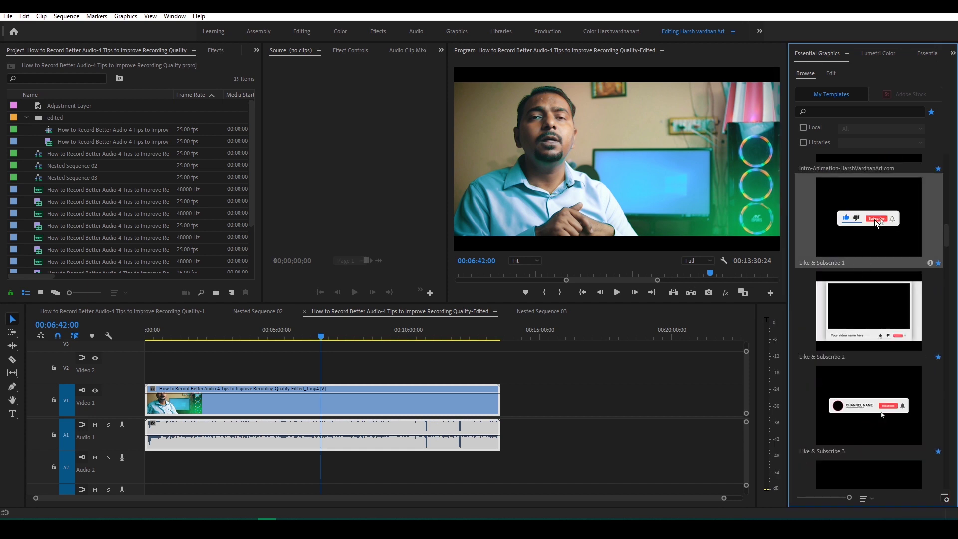
- Place Like & Subscribe 1 on V2 at 6:42, scale it to 36%, and lower it
{"action": "left_click_drag", "start_coordinate": [442, 307], "coordinate": [324, 370]}
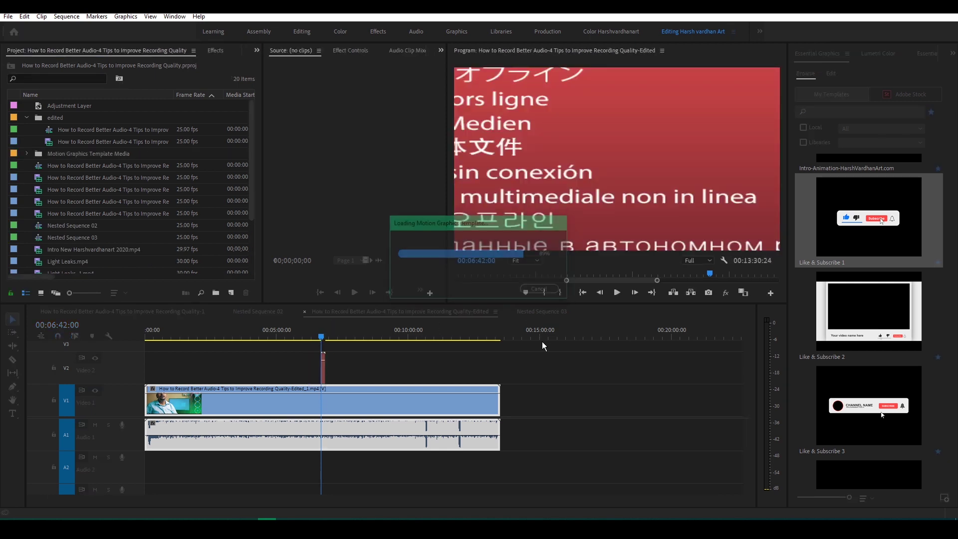
{"action": "key", "text": "="}
{"action": "key", "text": "="}
{"action": "key", "text": "="}
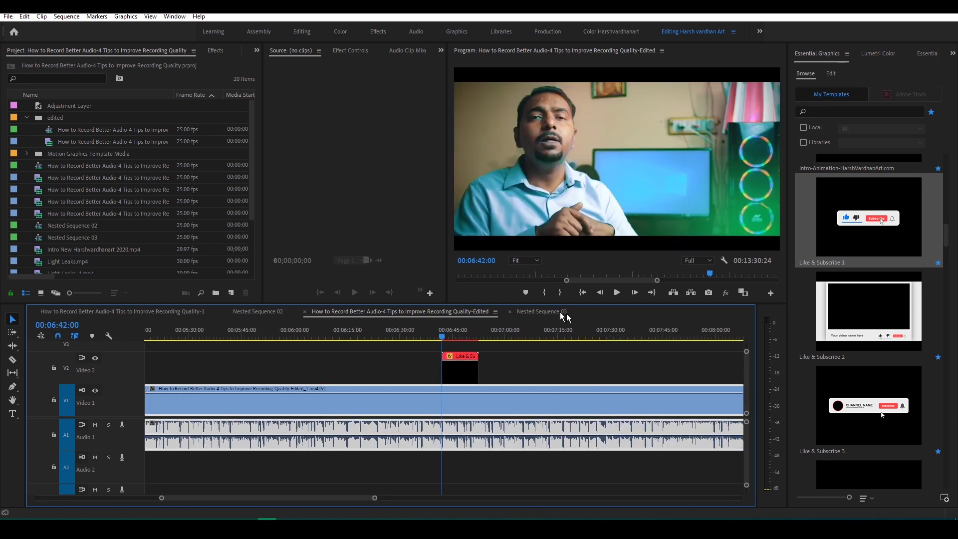
{"action": "key", "text": "space"}
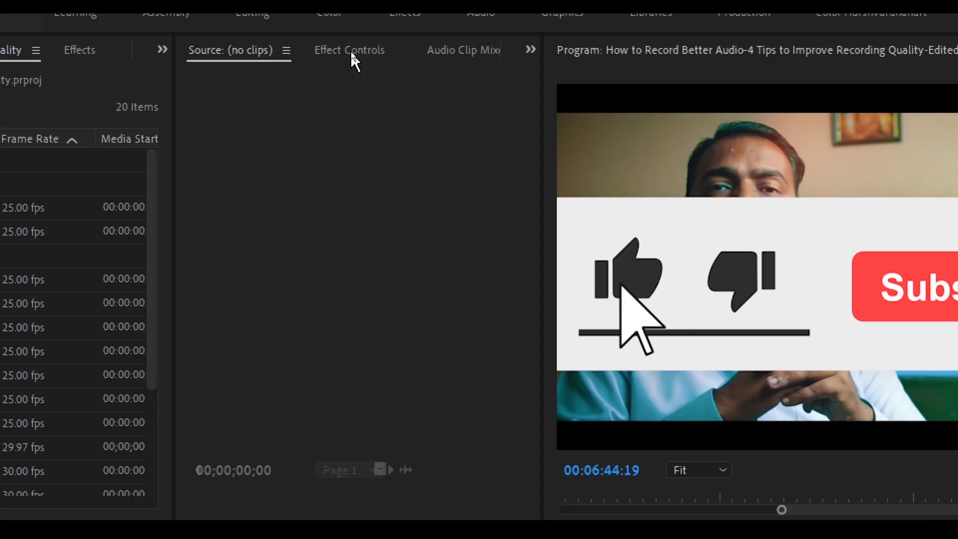
{"action": "left_click", "coordinate": [351, 52]}
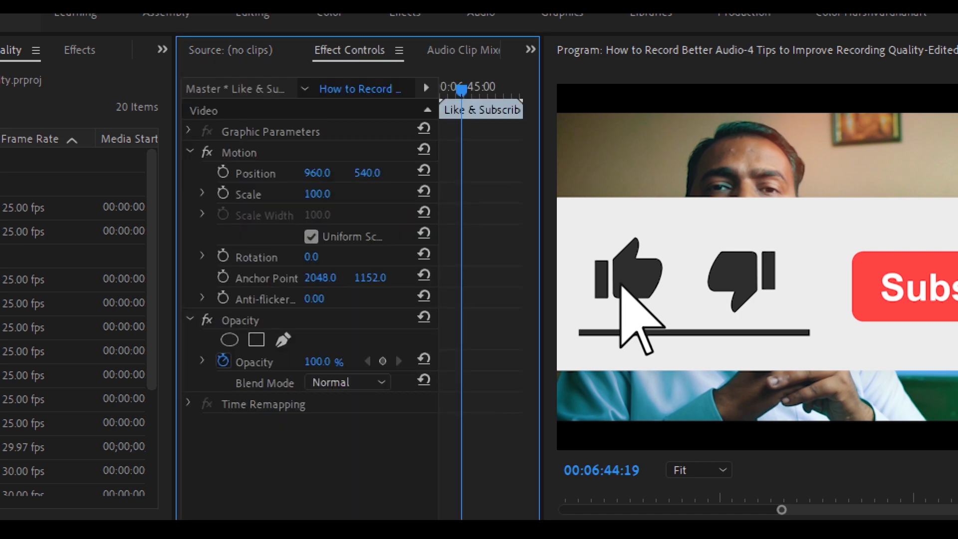
{"action": "left_click_drag", "start_coordinate": [353, 194], "coordinate": [332, 195]}
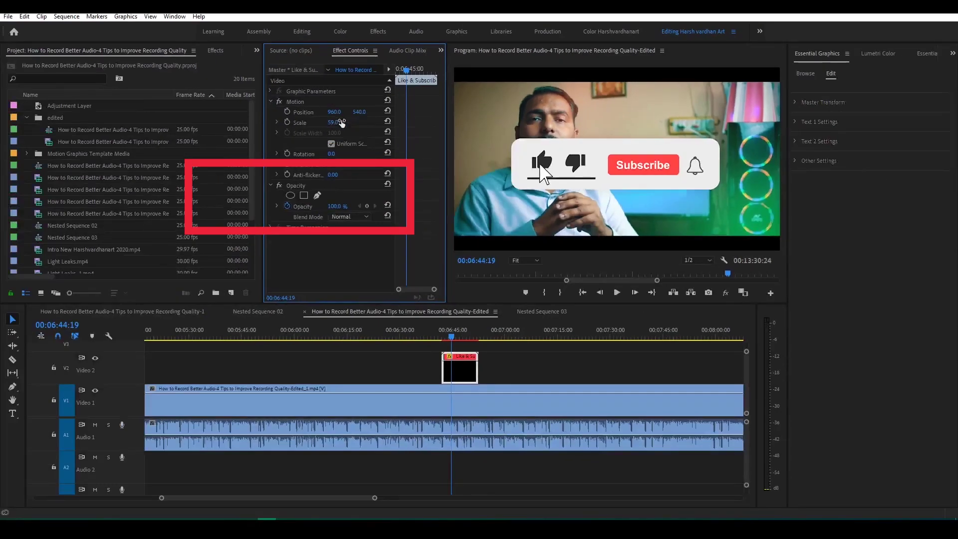
{"action": "left_click_drag", "start_coordinate": [342, 123], "coordinate": [330, 123]}
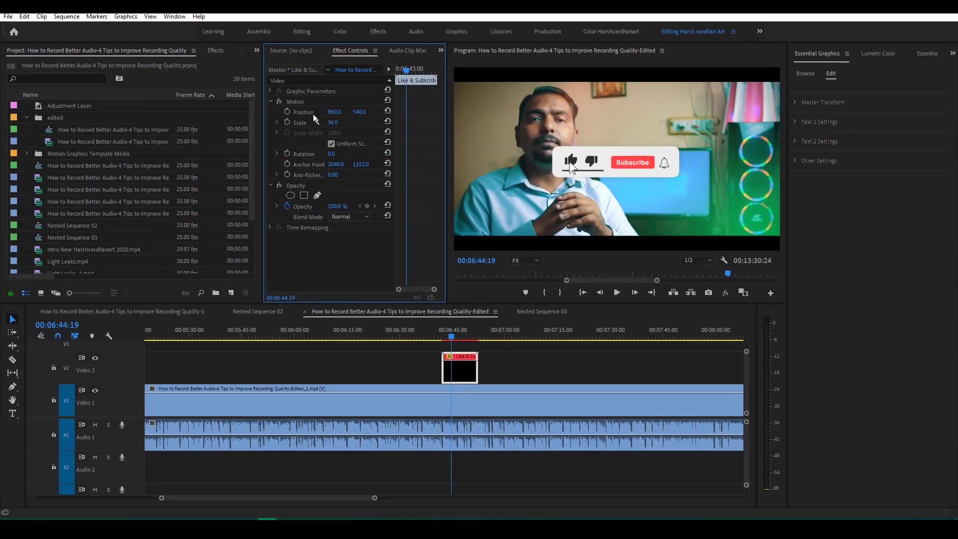
{"action": "left_click", "coordinate": [301, 101]}
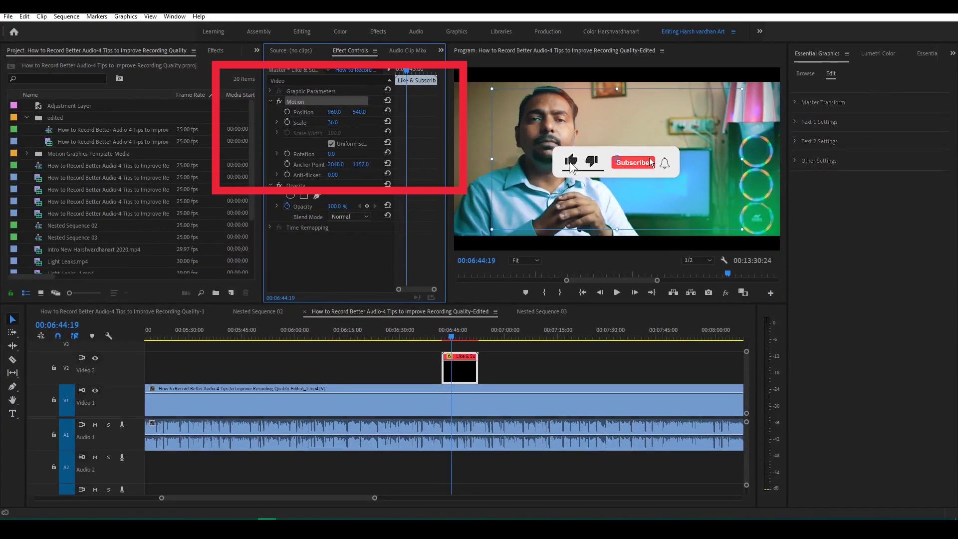
{"action": "left_click_drag", "start_coordinate": [650, 161], "coordinate": [639, 216]}
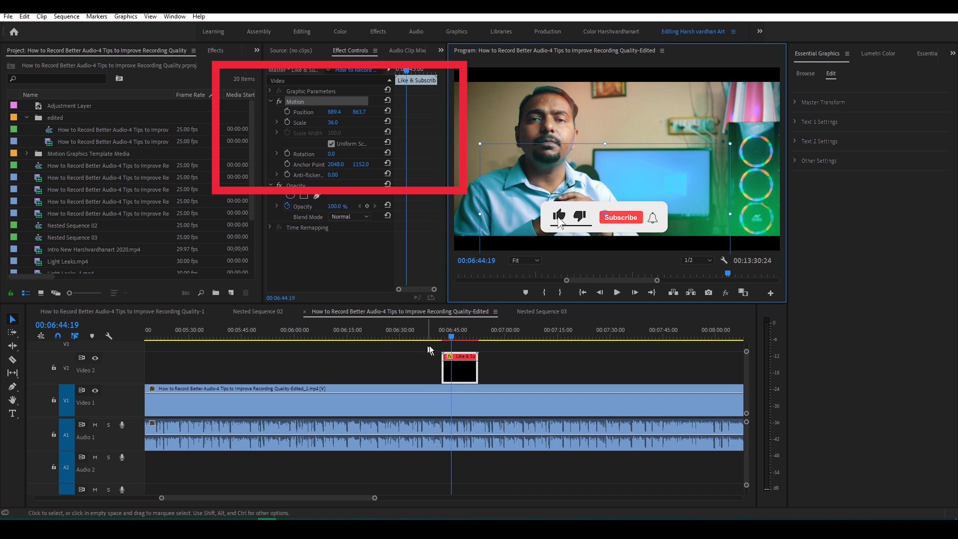
- Replay the overlay from 6:42:18, then move the playhead to 5:54:10
{"action": "left_click", "coordinate": [446, 339]}
{"action": "key", "text": "space"}
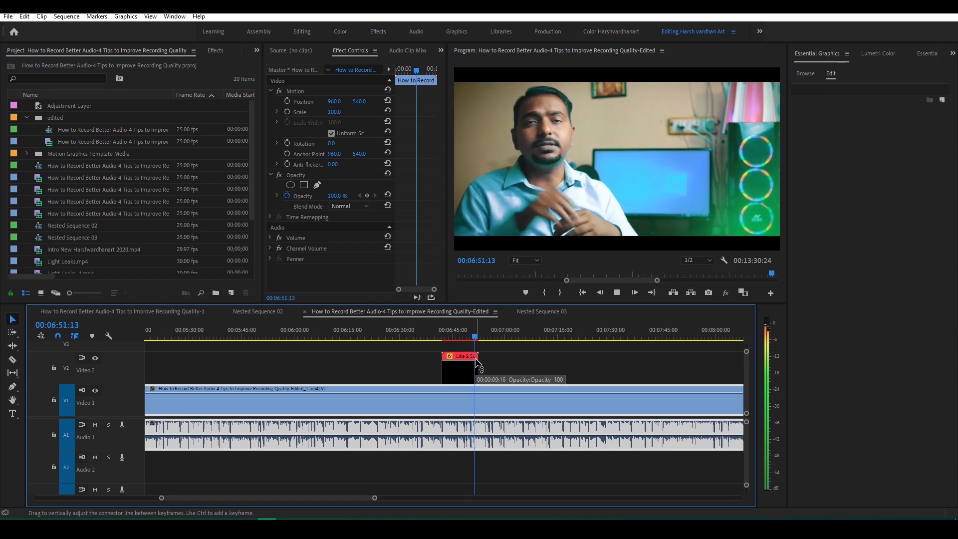
{"action": "key", "text": "space"}
{"action": "left_click", "coordinate": [519, 337]}
{"action": "left_click_drag", "start_coordinate": [519, 337], "coordinate": [278, 324]}
- Place Like & Subscribe 3 on Video 2 at the 5:54 playhead and select it
{"action": "left_click", "coordinate": [810, 74]}
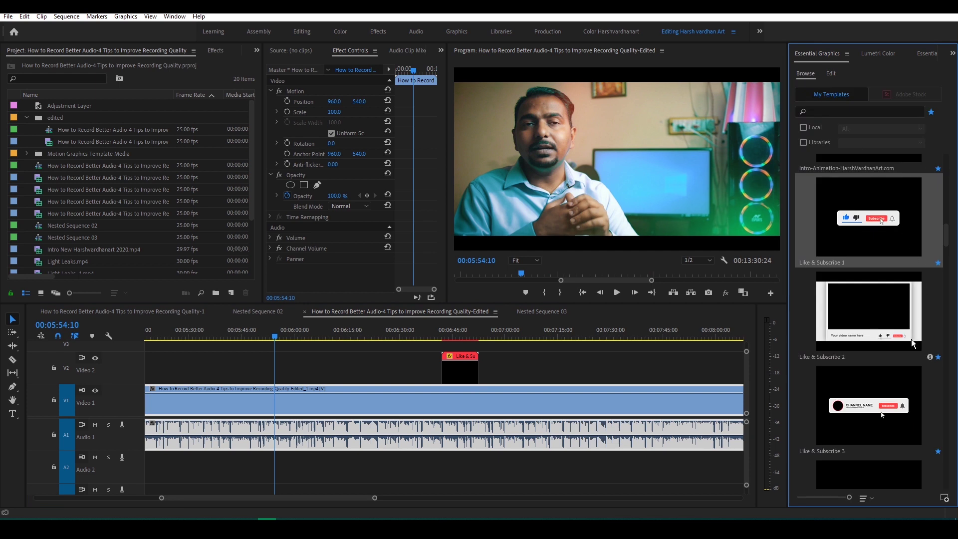
{"action": "scroll", "coordinate": [911, 345], "scroll_direction": "down", "scroll_amount": 2}
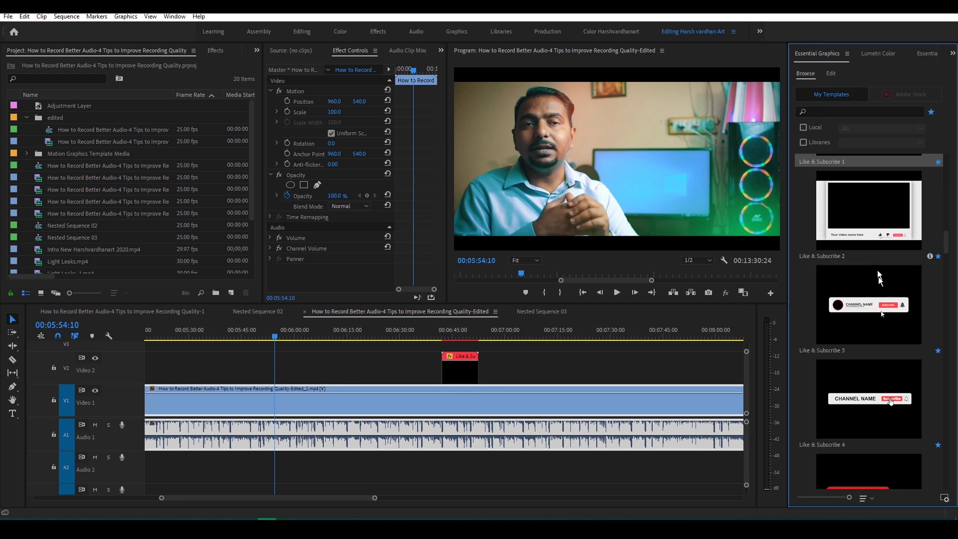
{"action": "left_click_drag", "start_coordinate": [316, 357], "coordinate": [274, 371]}
{"action": "left_click", "coordinate": [284, 336]}
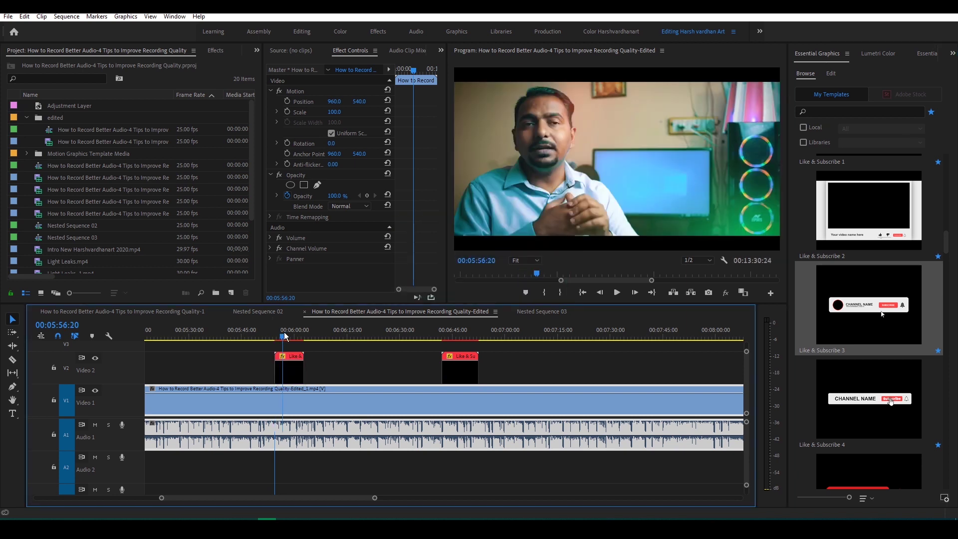
{"action": "left_click_drag", "start_coordinate": [284, 336], "coordinate": [282, 336]}
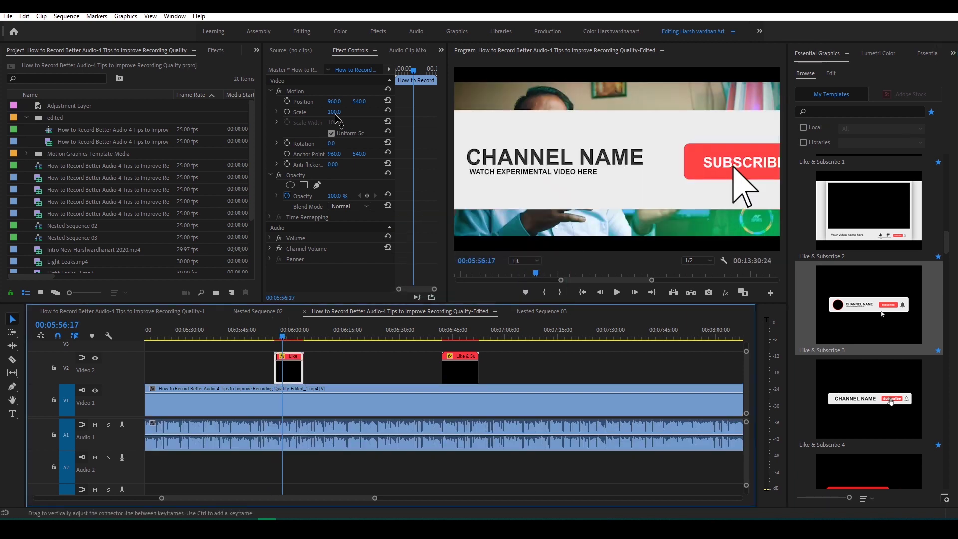
{"action": "left_click", "coordinate": [290, 371]}
- Scale the channel-name bar to 35%, move it lower, and replay it from 5:54
{"action": "left_click_drag", "start_coordinate": [334, 122], "coordinate": [307, 123]}
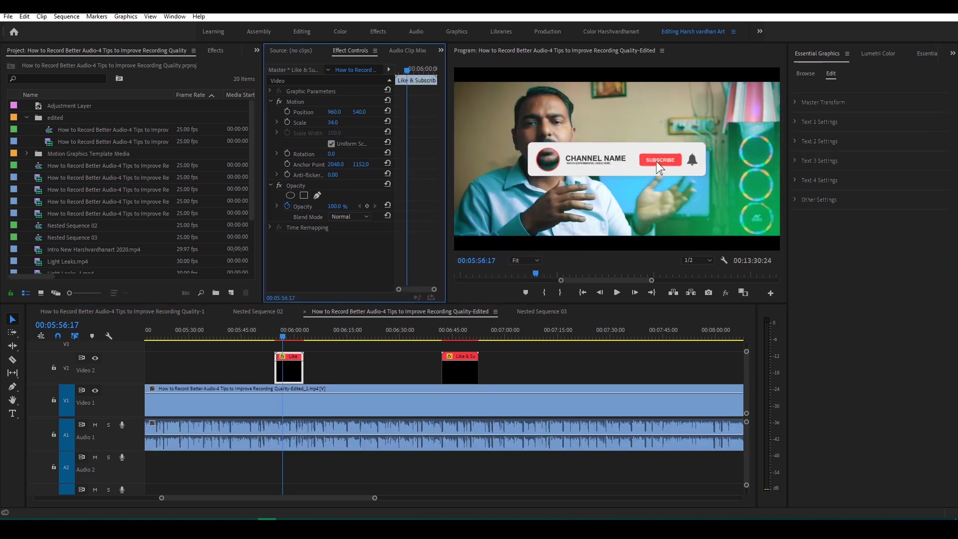
{"action": "left_click", "coordinate": [305, 101]}
{"action": "left_click_drag", "start_coordinate": [671, 175], "coordinate": [637, 218]}
{"action": "left_click", "coordinate": [274, 339]}
{"action": "key", "text": "space"}
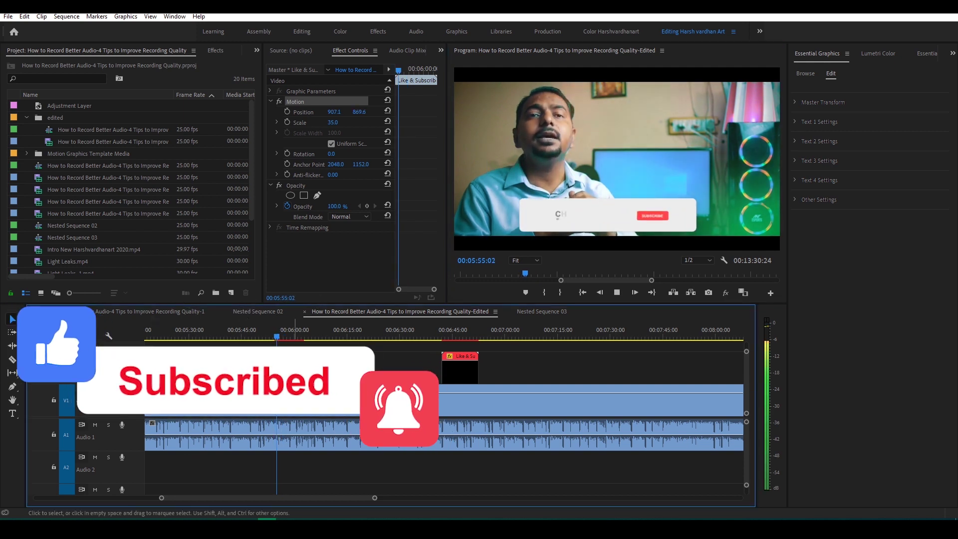
{"action": "double_click", "coordinate": [297, 374]}
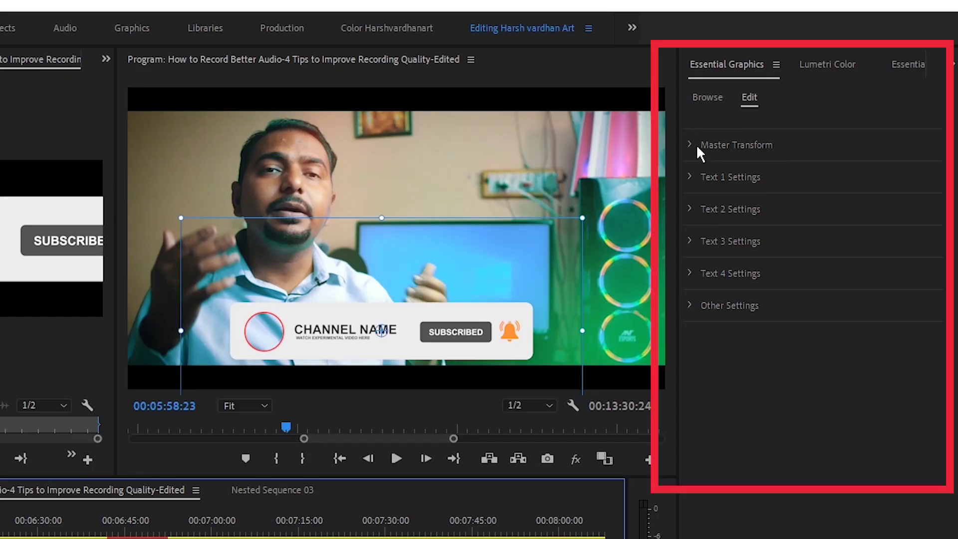
- Replace the CHANNEL NAME placeholder with the channel's name in uppercase
{"action": "left_click", "coordinate": [801, 103]}
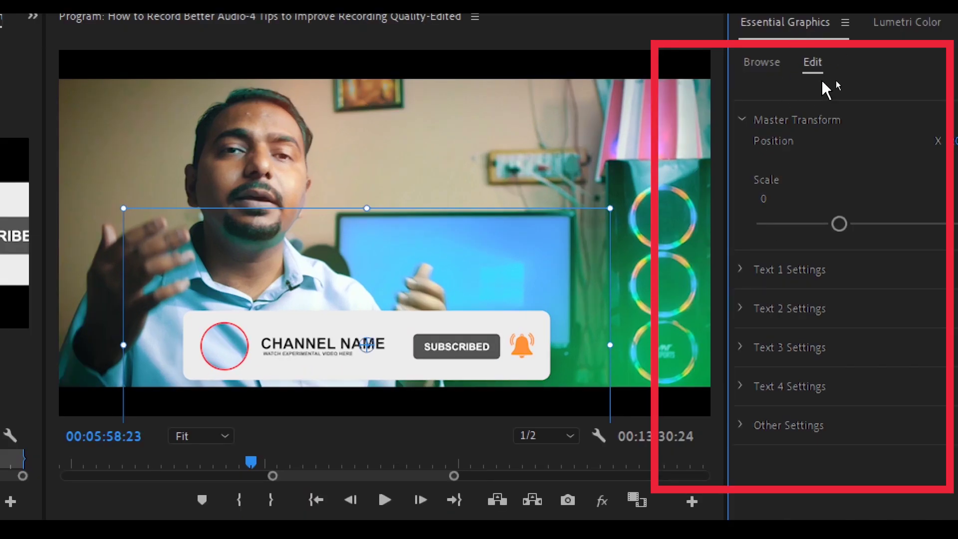
{"action": "left_click", "coordinate": [739, 269]}
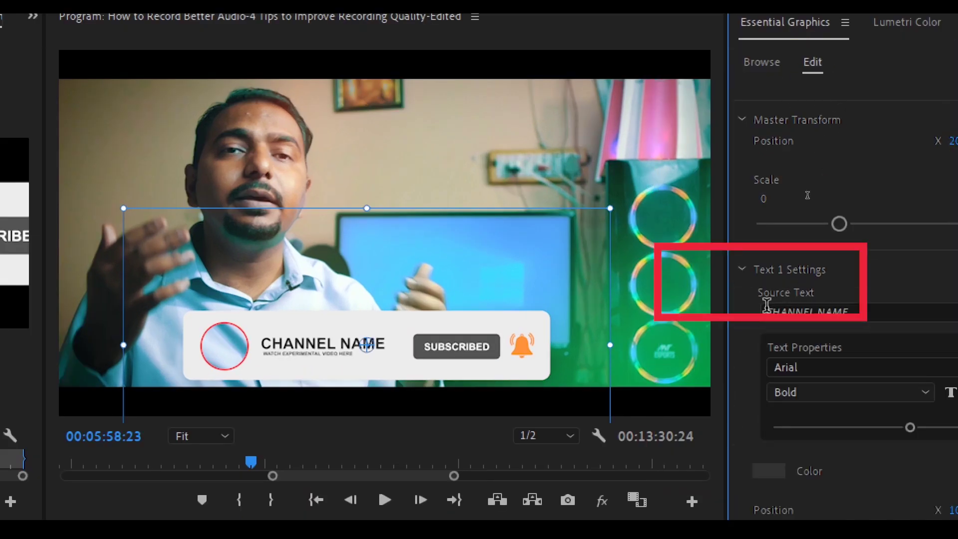
{"action": "left_click", "coordinate": [834, 314]}
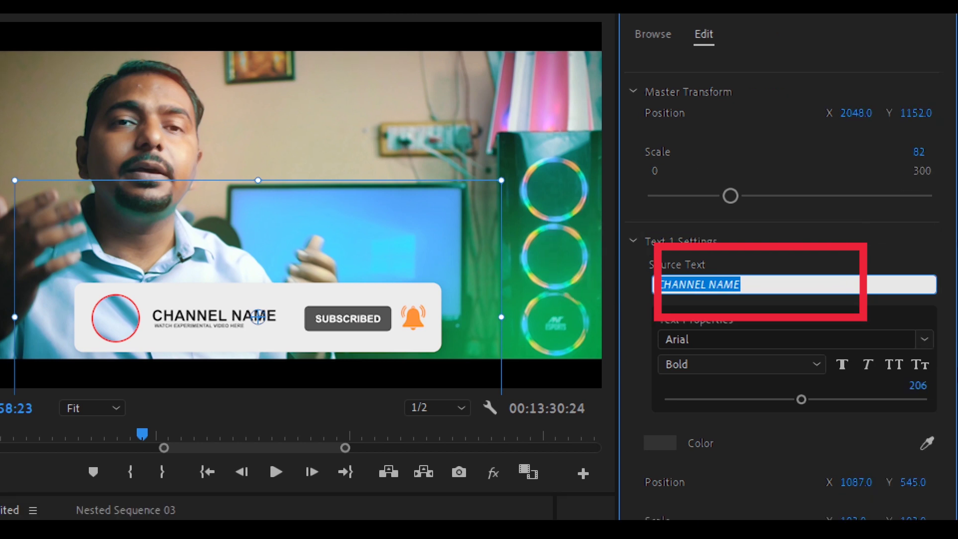
{"action": "type", "text": "h"}
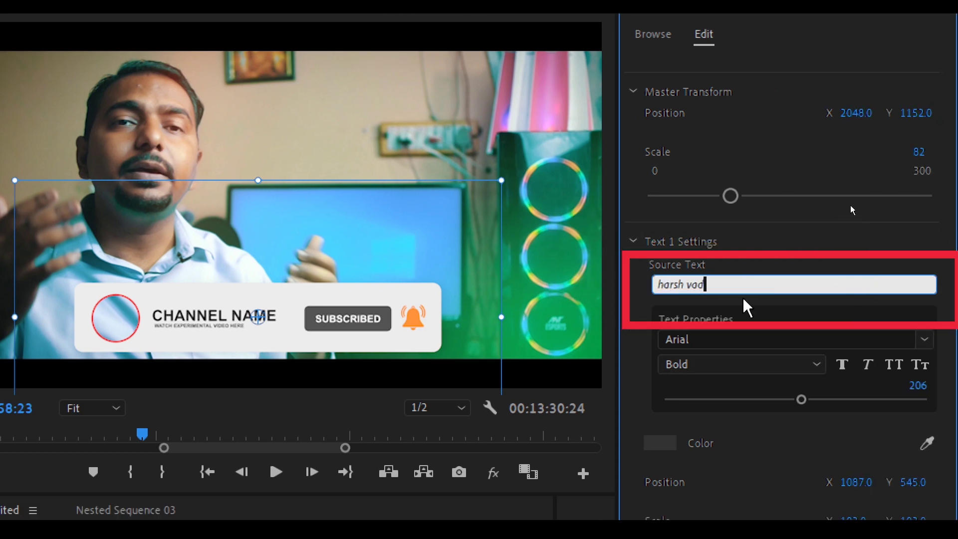
{"action": "type", "text": "arsh vardhan art"}
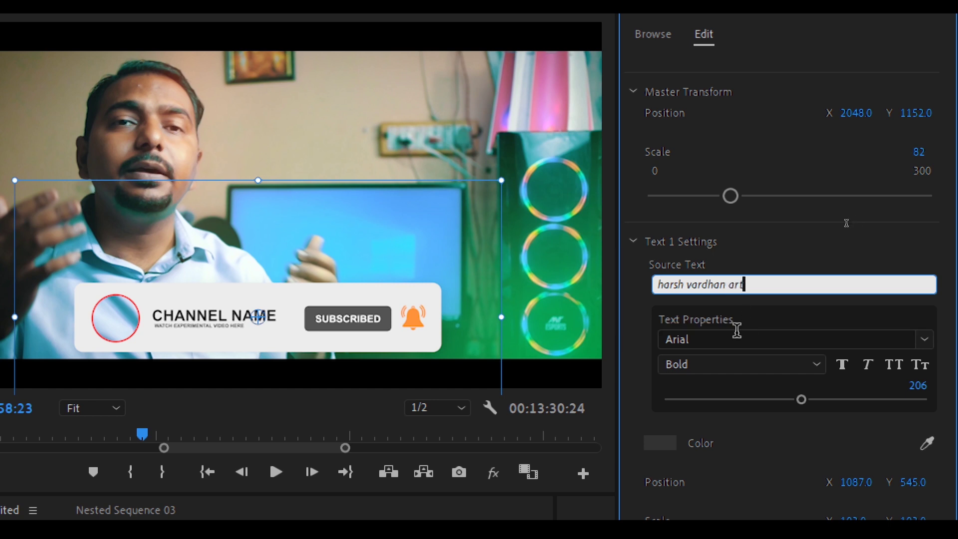
{"action": "left_click", "coordinate": [740, 463]}
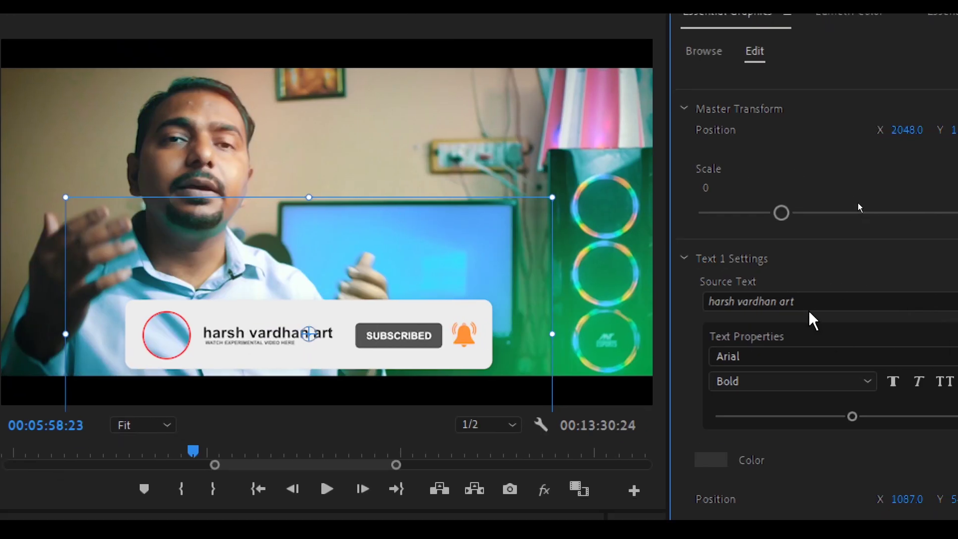
{"action": "left_click", "coordinate": [802, 297]}
{"action": "type", "text": "H"}
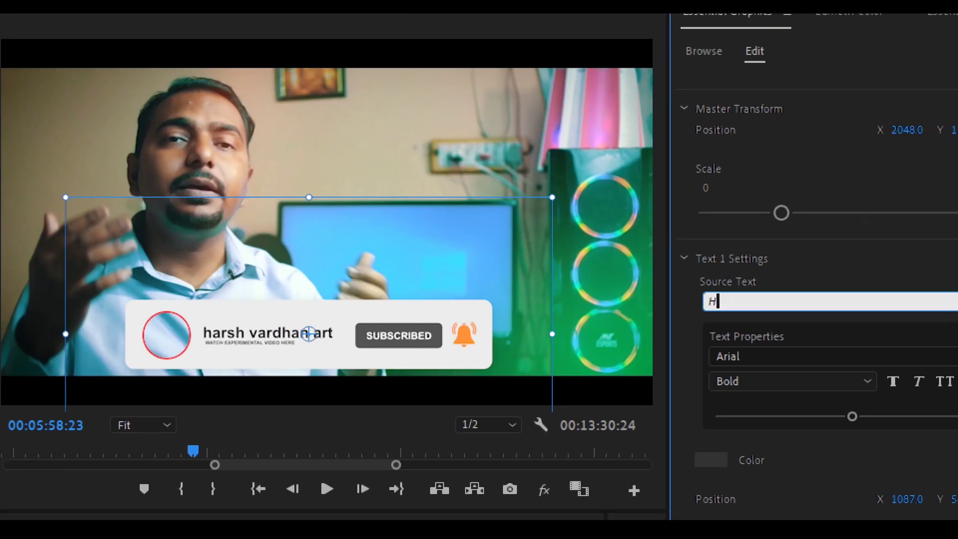
{"action": "type", "text": "ARSH VARDHAN ART"}
{"action": "left_click", "coordinate": [872, 335]}
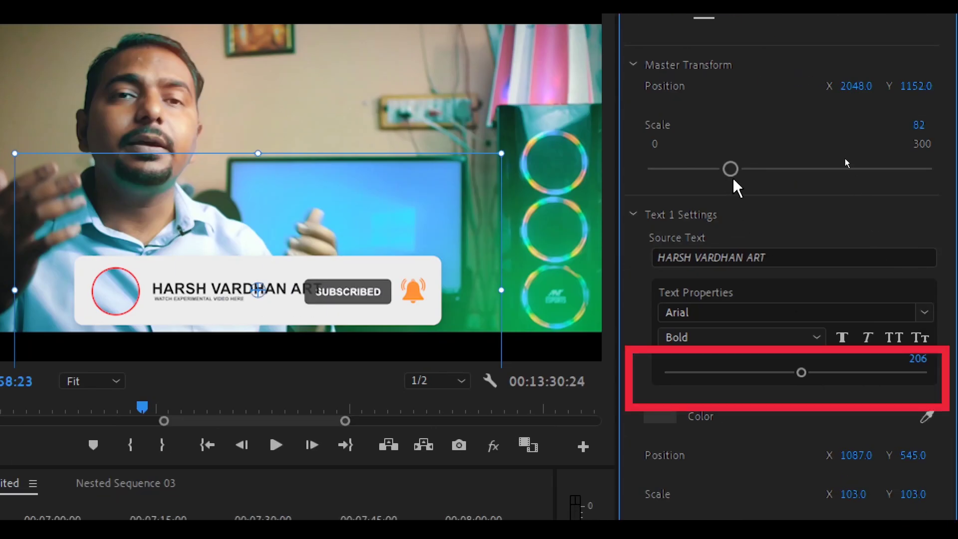
- Shrink the channel name, set playback to Full, and style it Bold with Faux Bold
{"action": "left_click_drag", "start_coordinate": [800, 375], "coordinate": [753, 376]}
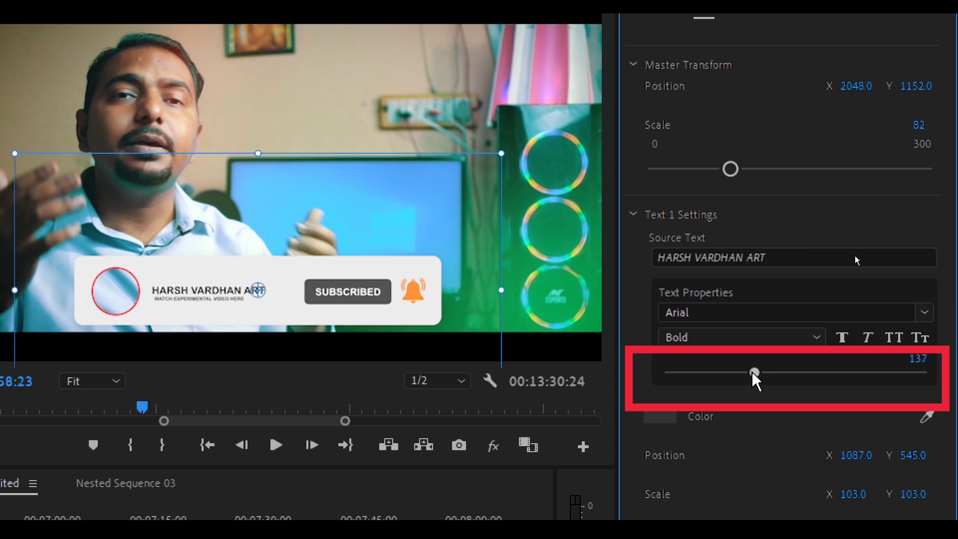
{"action": "left_click", "coordinate": [434, 383]}
{"action": "left_click", "coordinate": [437, 399]}
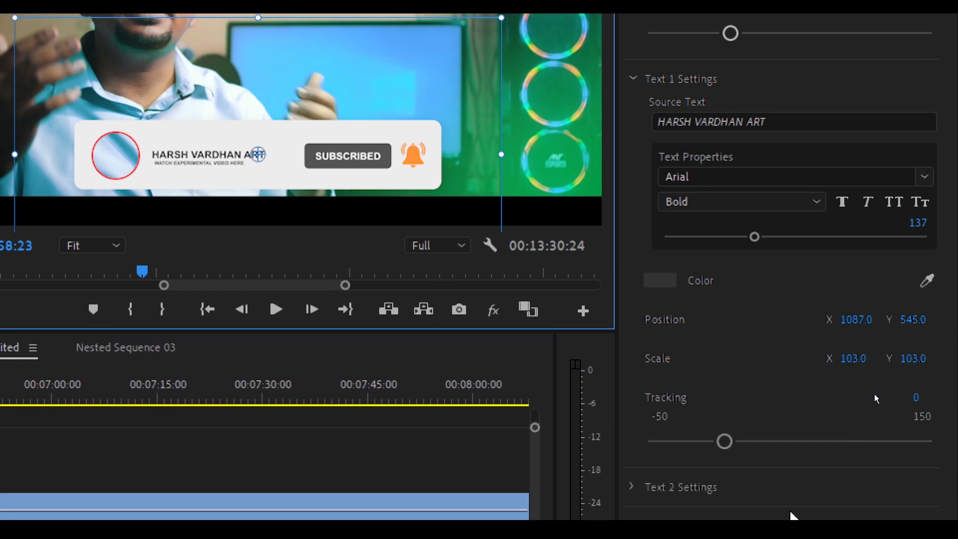
{"action": "left_click", "coordinate": [715, 172]}
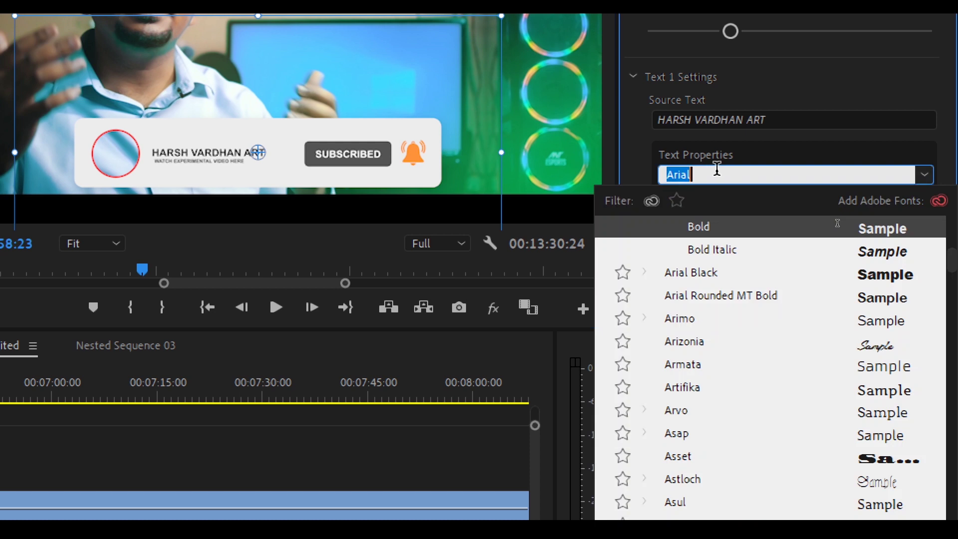
{"action": "left_click", "coordinate": [879, 226]}
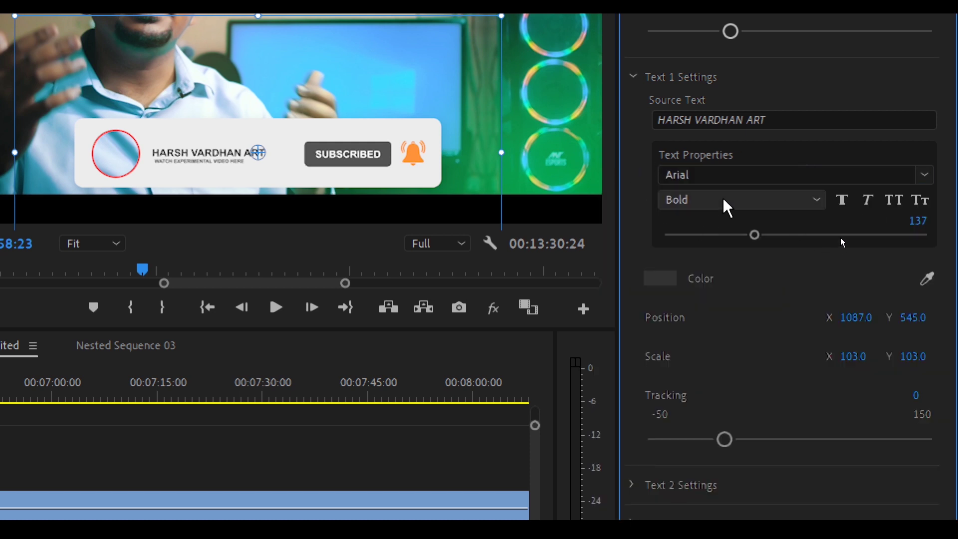
{"action": "left_click", "coordinate": [898, 201]}
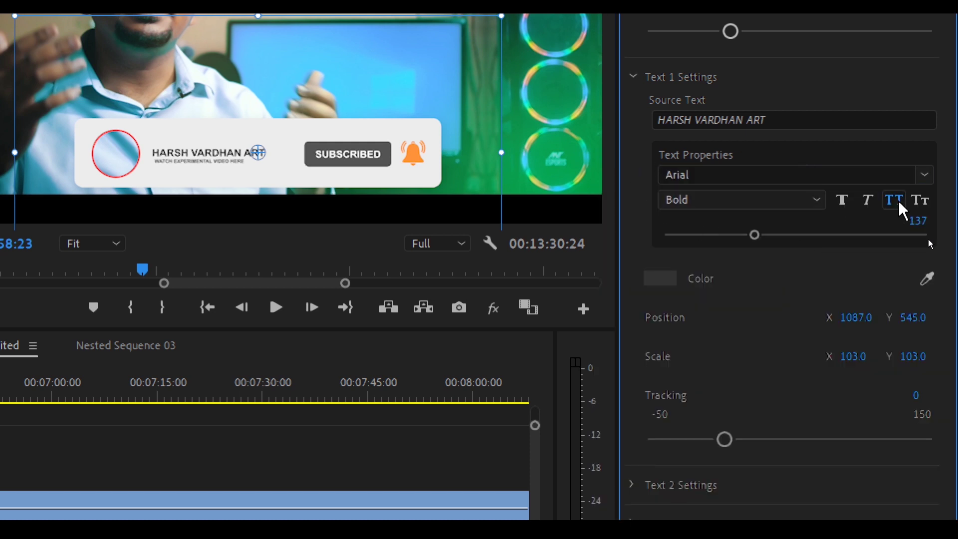
{"action": "left_click", "coordinate": [917, 200]}
{"action": "left_click", "coordinate": [840, 200]}
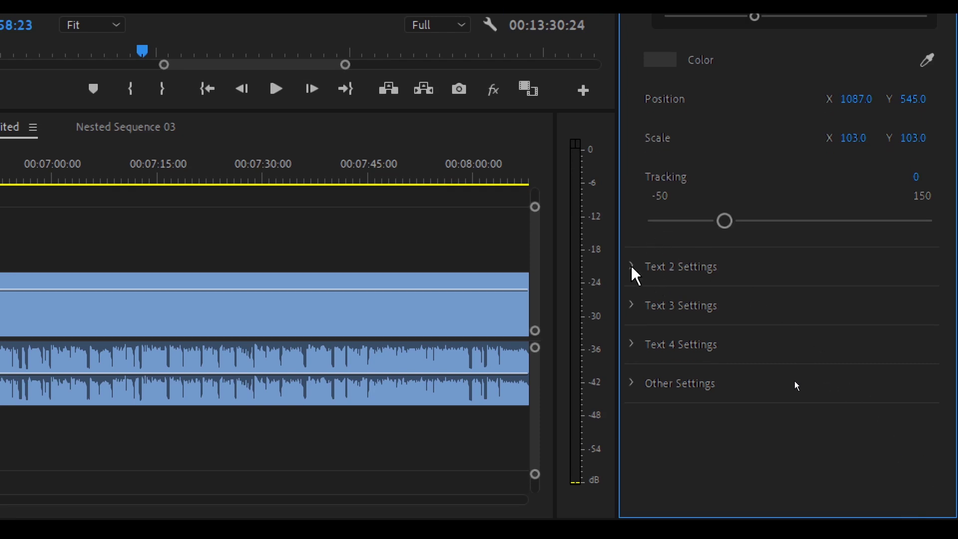
- Replace the Text 2 tagline with 'Video Editing-Photo Editing-Photography'
{"action": "left_click", "coordinate": [632, 267]}
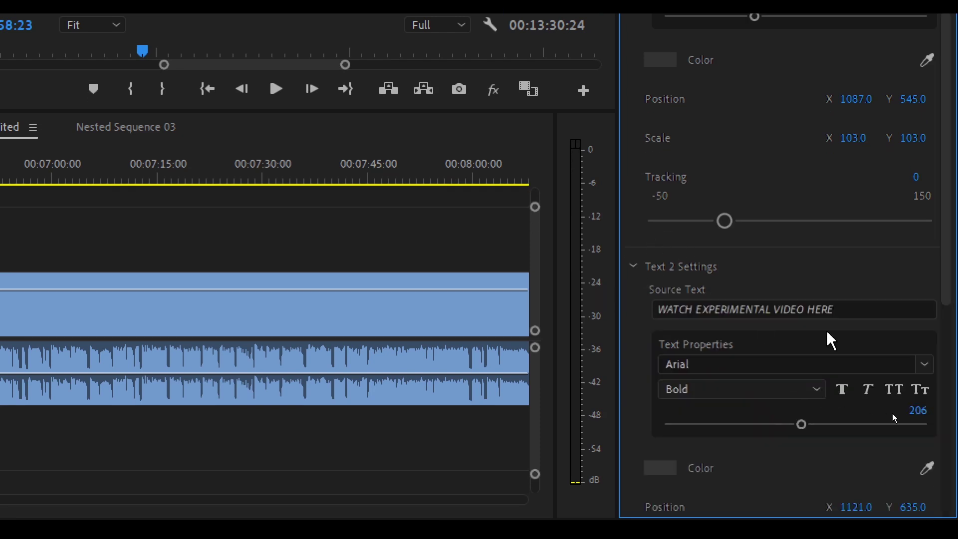
{"action": "left_click_drag", "start_coordinate": [860, 309], "coordinate": [642, 306]}
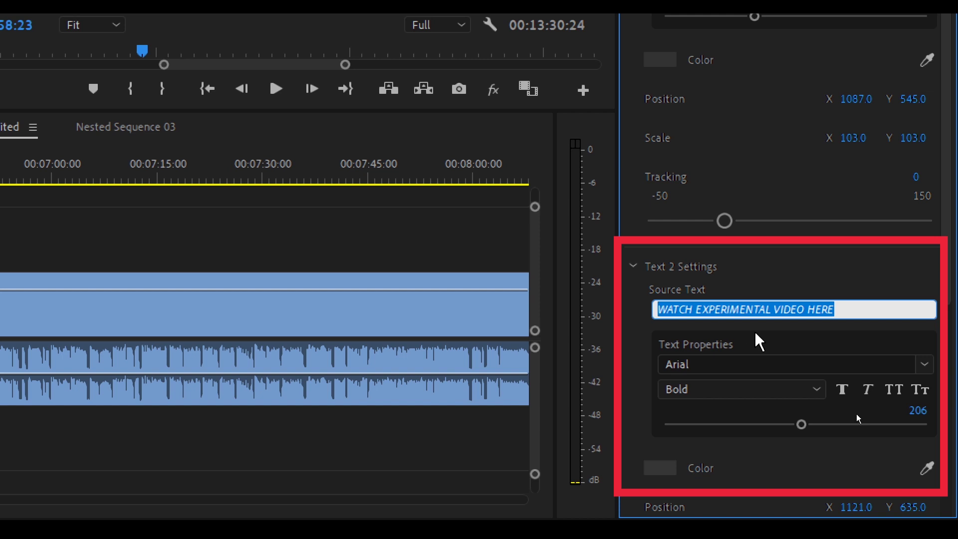
{"action": "type", "text": "vi"}
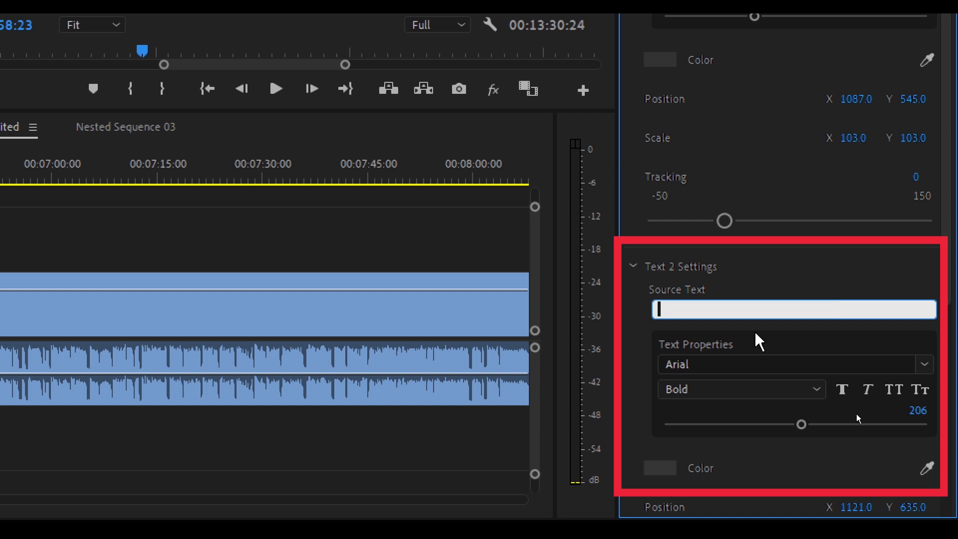
{"action": "type", "text": "v"}
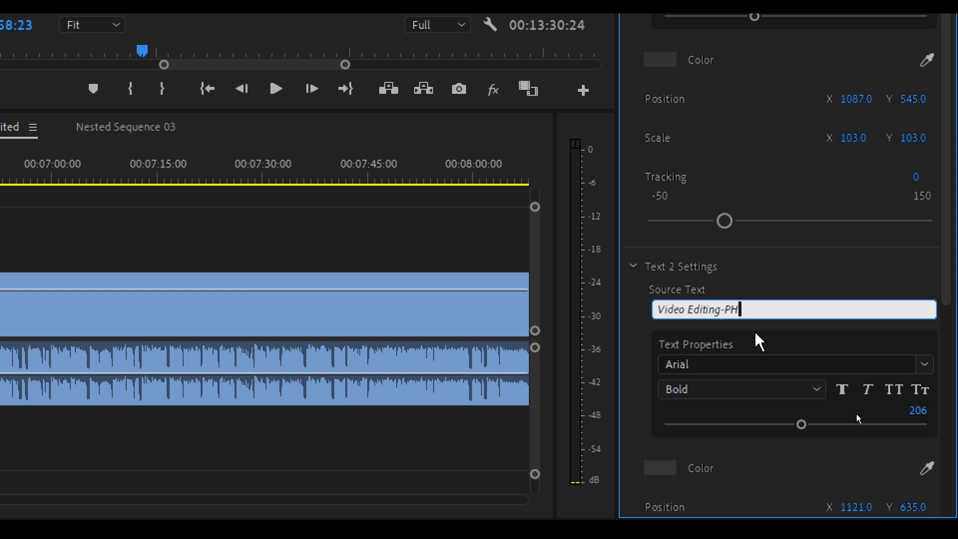
{"action": "type", "text": "to Editing-Photography"}
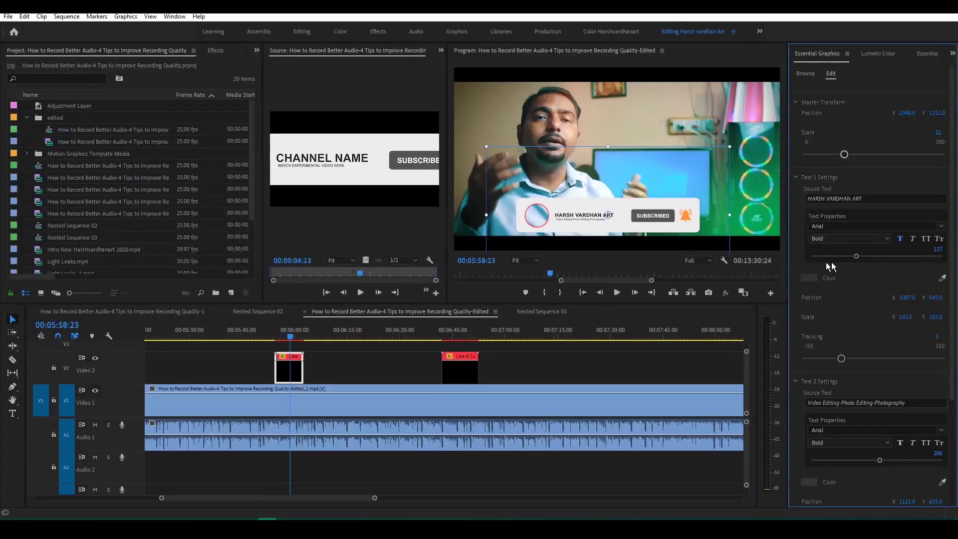
{"action": "scroll", "coordinate": [897, 409], "scroll_direction": "down", "scroll_amount": 5}
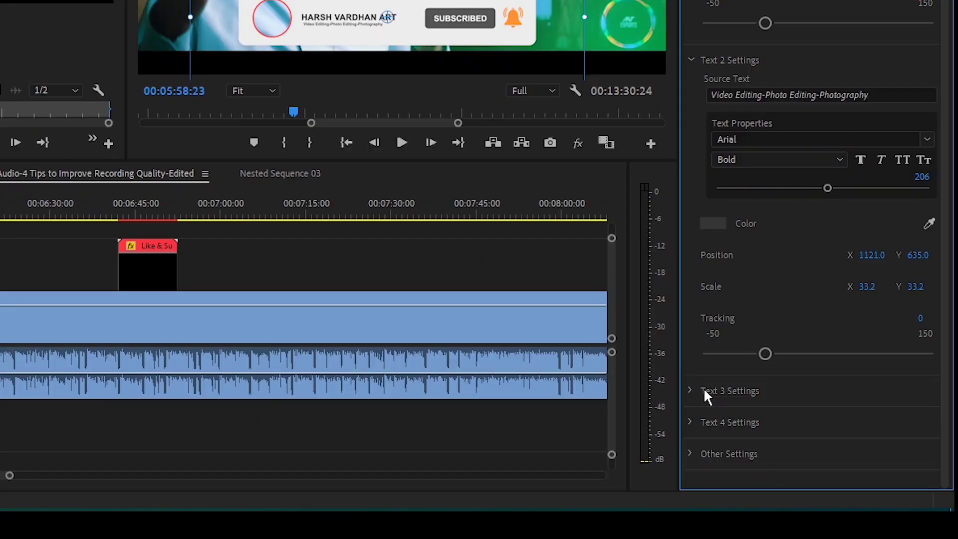
- Check the SUBSCRIBE and SUBSCRIBED text settings, then reveal the bar's shape colour swatches under Other Settings
{"action": "left_click", "coordinate": [804, 444]}
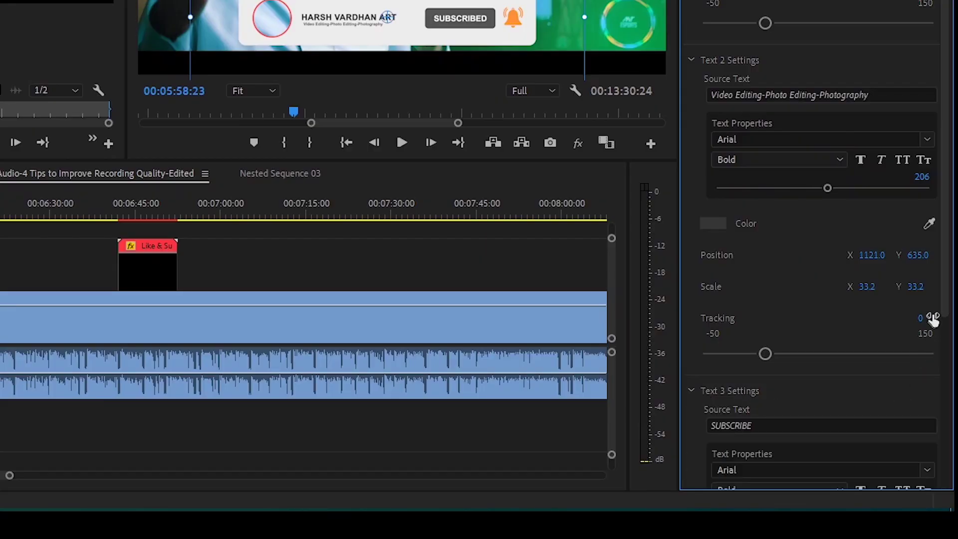
{"action": "scroll", "coordinate": [929, 323], "scroll_direction": "down", "scroll_amount": 5}
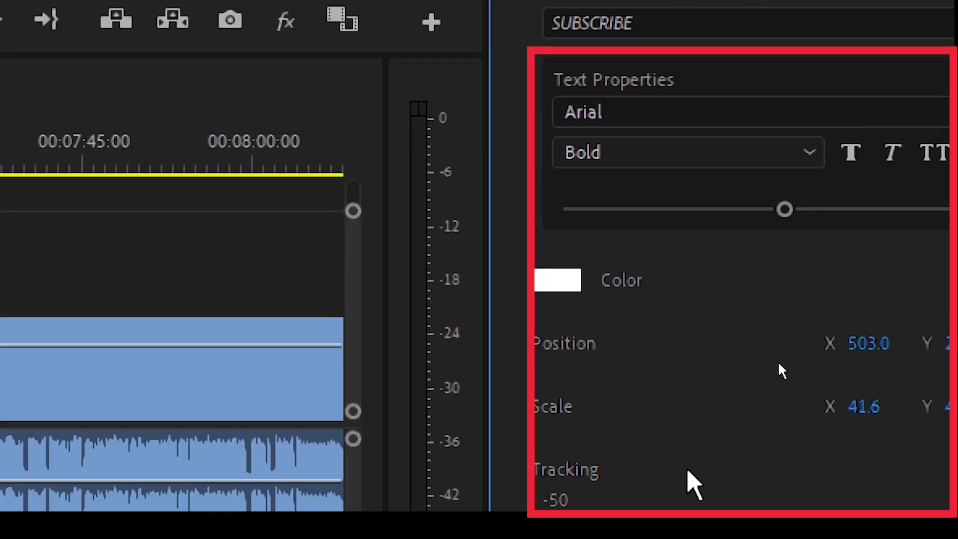
{"action": "scroll", "coordinate": [696, 114], "scroll_direction": "down", "scroll_amount": 2}
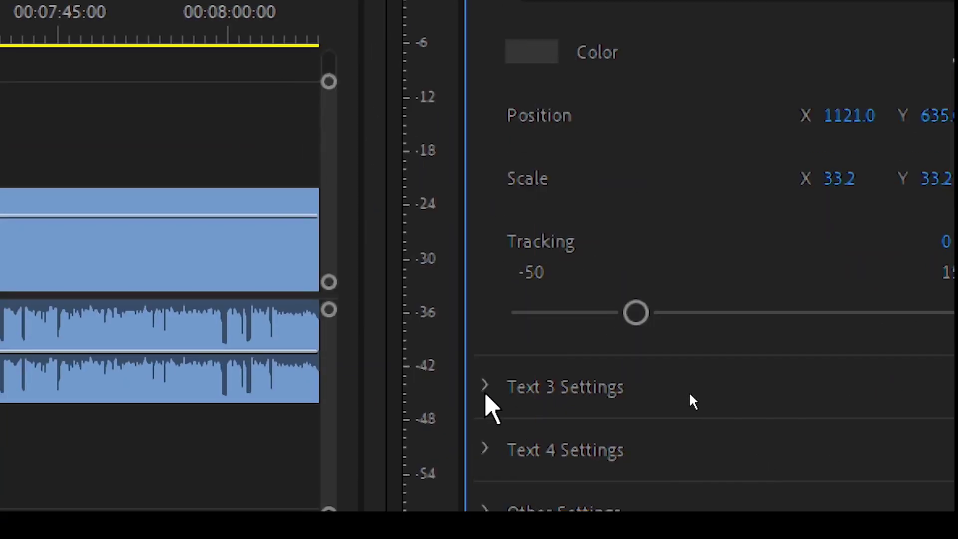
{"action": "left_click", "coordinate": [485, 388]}
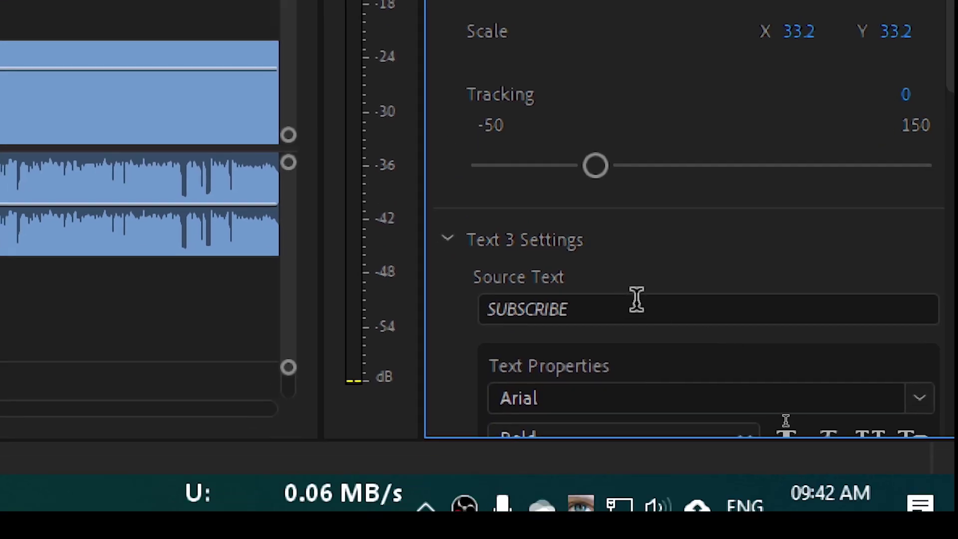
{"action": "left_click", "coordinate": [498, 384]}
{"action": "left_click", "coordinate": [444, 300]}
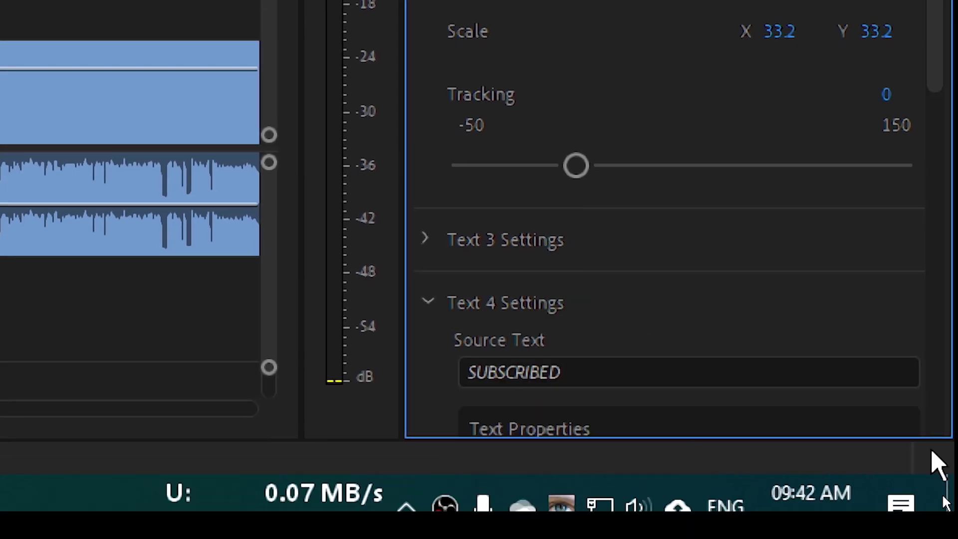
{"action": "left_click", "coordinate": [427, 303]}
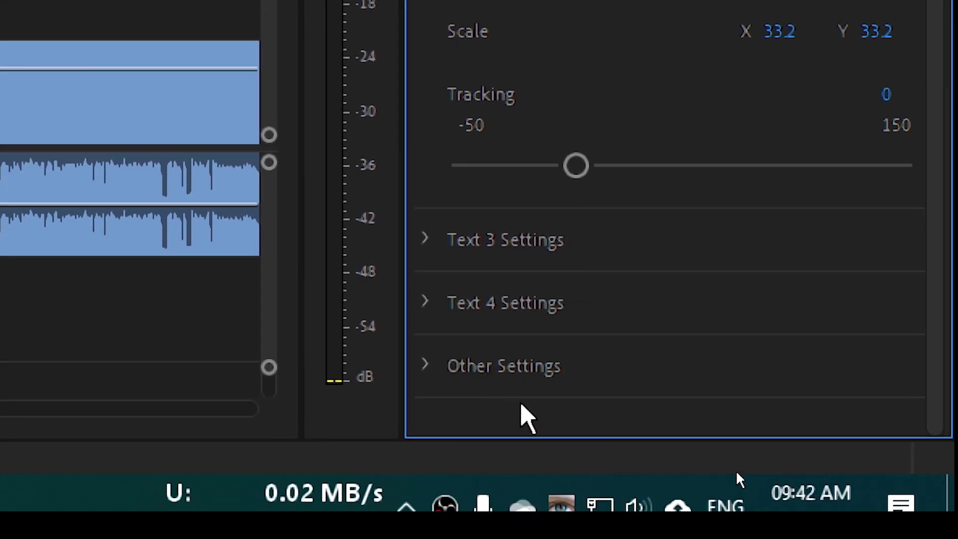
{"action": "left_click", "coordinate": [427, 368]}
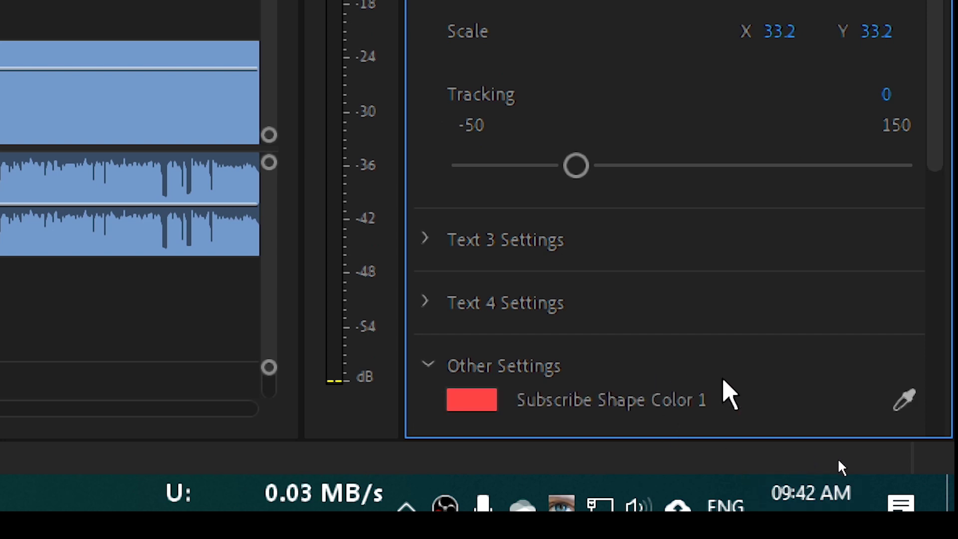
{"action": "scroll", "coordinate": [748, 200], "scroll_direction": "down", "scroll_amount": 5}
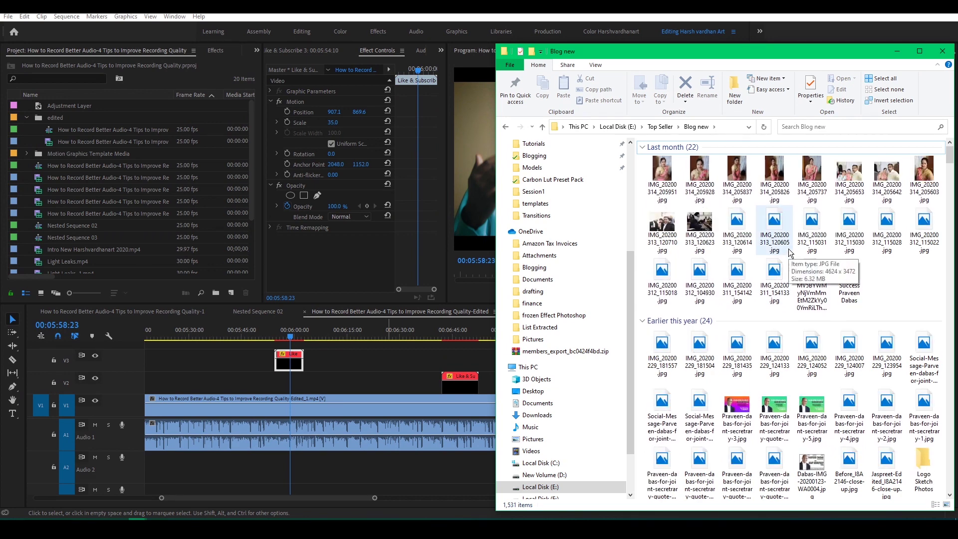
- Import skull portrait.jpg onto V2 at the playhead, lengthened to match the subscribe graphic
{"action": "scroll", "coordinate": [790, 253], "scroll_direction": "down", "scroll_amount": 10}
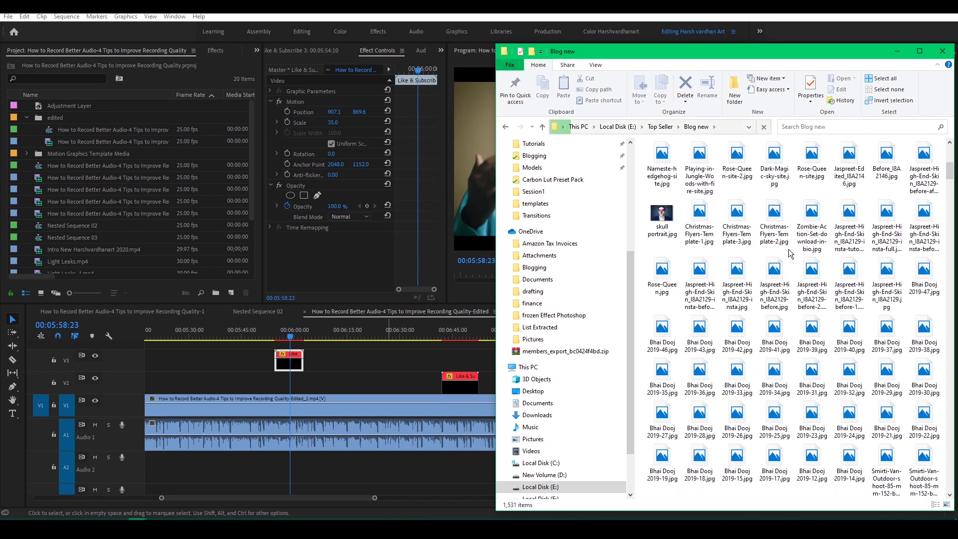
{"action": "left_click", "coordinate": [662, 217]}
{"action": "left_click_drag", "start_coordinate": [663, 220], "coordinate": [177, 171]}
{"action": "left_click_drag", "start_coordinate": [81, 167], "coordinate": [277, 383]}
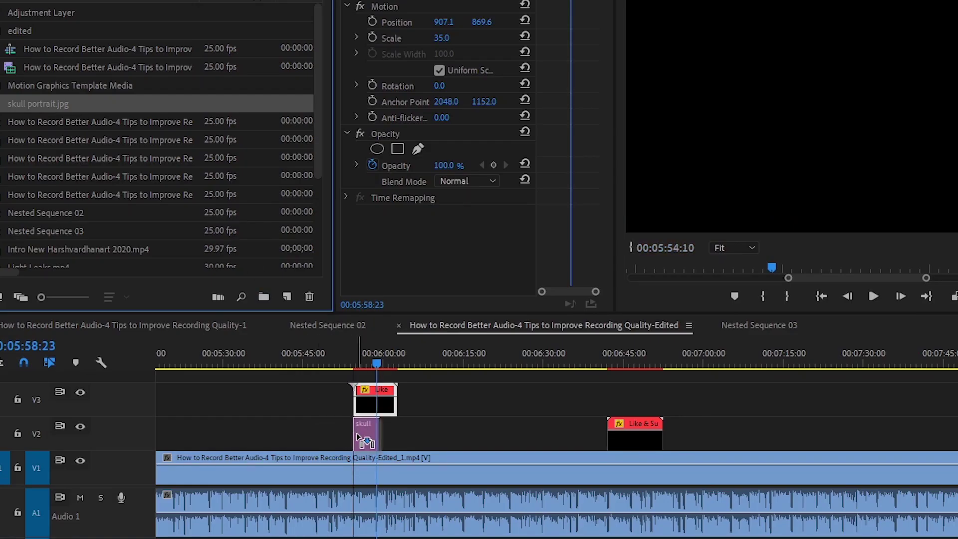
{"action": "left_click_drag", "start_coordinate": [357, 435], "coordinate": [396, 426]}
- Scale the skull portrait to 12, then move it into the subscribe circle and shrink it to about 7.7
{"action": "left_click", "coordinate": [384, 439]}
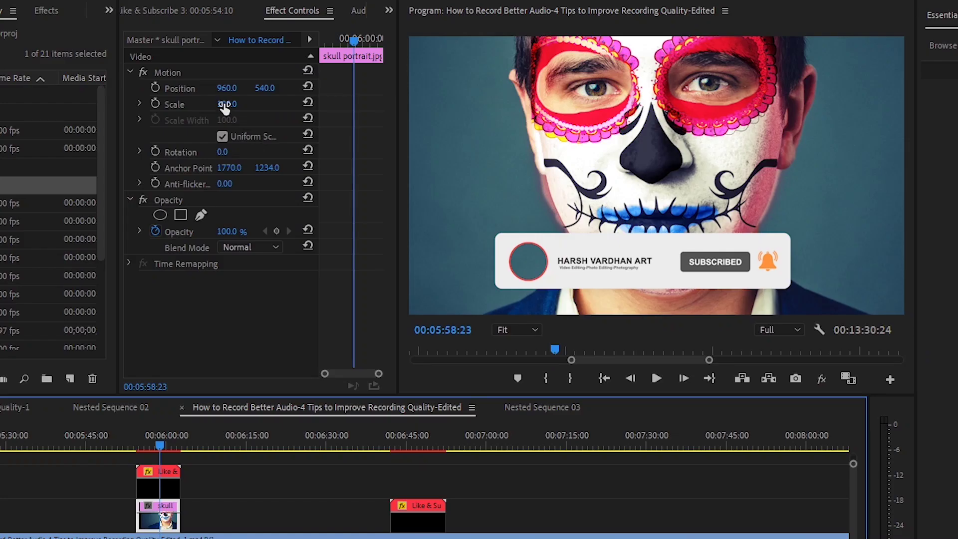
{"action": "left_click_drag", "start_coordinate": [224, 108], "coordinate": [231, 95]}
{"action": "left_click", "coordinate": [173, 73]}
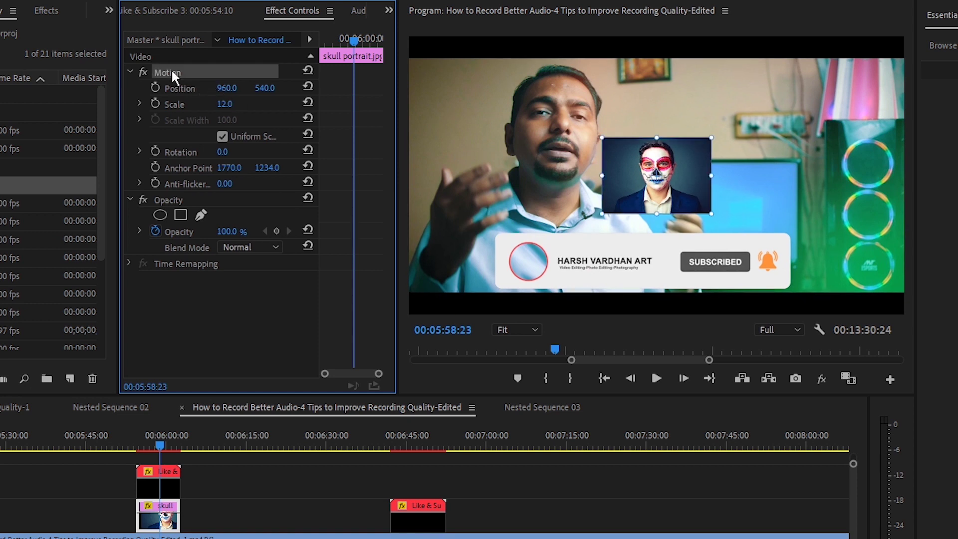
{"action": "left_click_drag", "start_coordinate": [678, 204], "coordinate": [544, 289]}
{"action": "left_click_drag", "start_coordinate": [585, 226], "coordinate": [563, 241]}
{"action": "mouse_move", "coordinate": [551, 273]}
{"action": "left_mouse_down"}
{"action": "mouse_move", "coordinate": [532, 241]}
{"action": "mouse_move", "coordinate": [549, 261]}
{"action": "left_mouse_up"}
- Play from just before the overlay to preview the skull avatar inside the bar
{"action": "left_click", "coordinate": [132, 445]}
{"action": "key", "text": "space"}
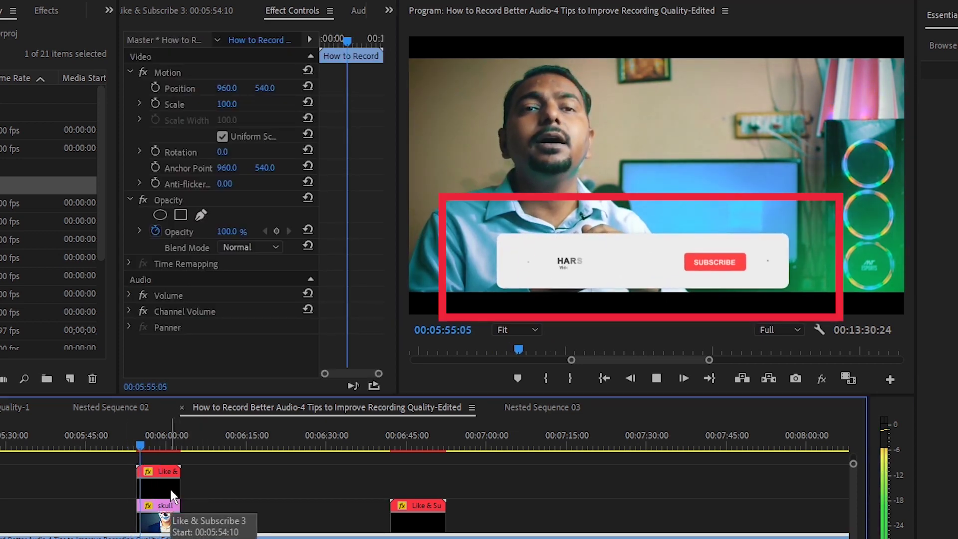
{"action": "key", "text": "space"}
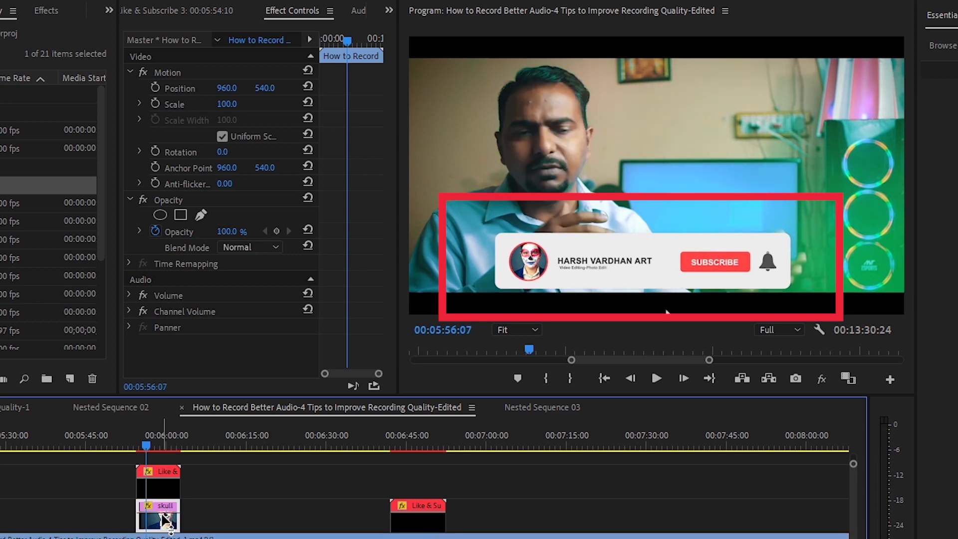
{"action": "left_click", "coordinate": [162, 511]}
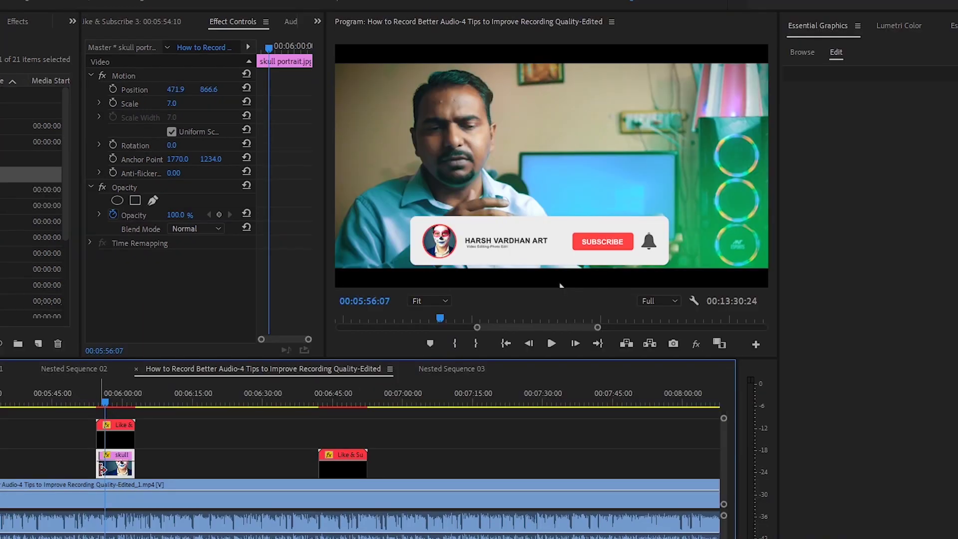
- Adjust the skull clip's start so it appears with the avatar circle, checking with playback
{"action": "left_click_drag", "start_coordinate": [96, 463], "coordinate": [105, 464]}
{"action": "key", "text": "space"}
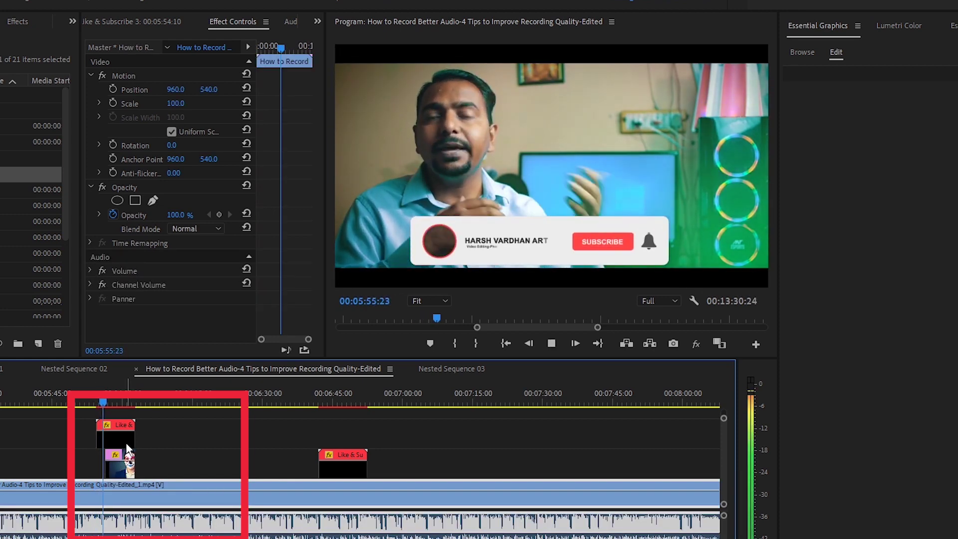
{"action": "key", "text": "space"}
{"action": "key", "text": "="}
{"action": "key", "text": "="}
{"action": "key", "text": "="}
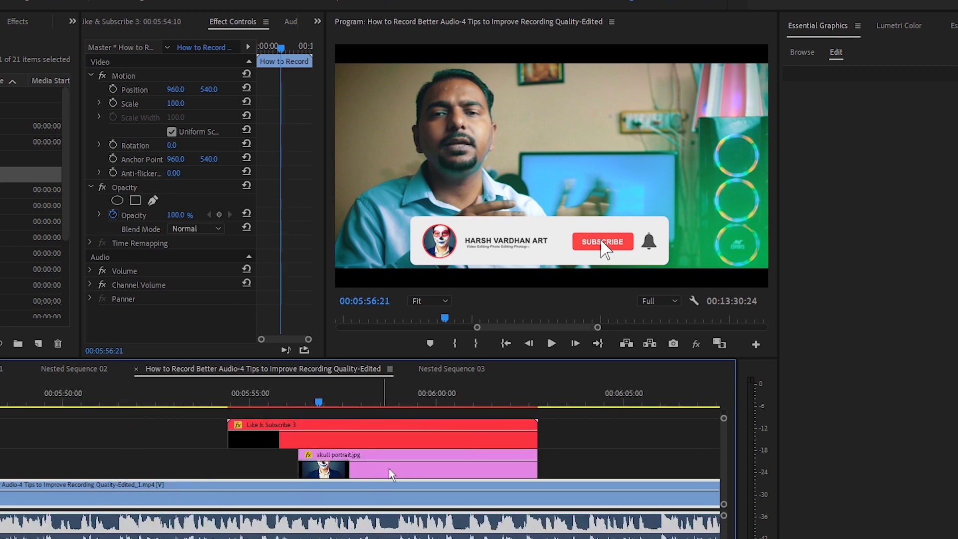
{"action": "left_click_drag", "start_coordinate": [299, 464], "coordinate": [275, 464]}
{"action": "key", "text": "space"}
{"action": "left_click", "coordinate": [304, 461]}
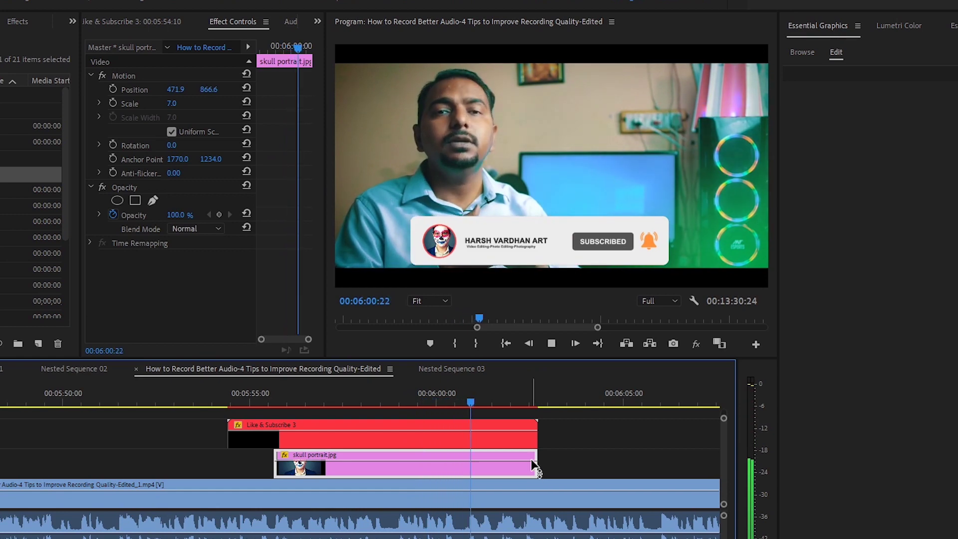
{"action": "key", "text": "space"}
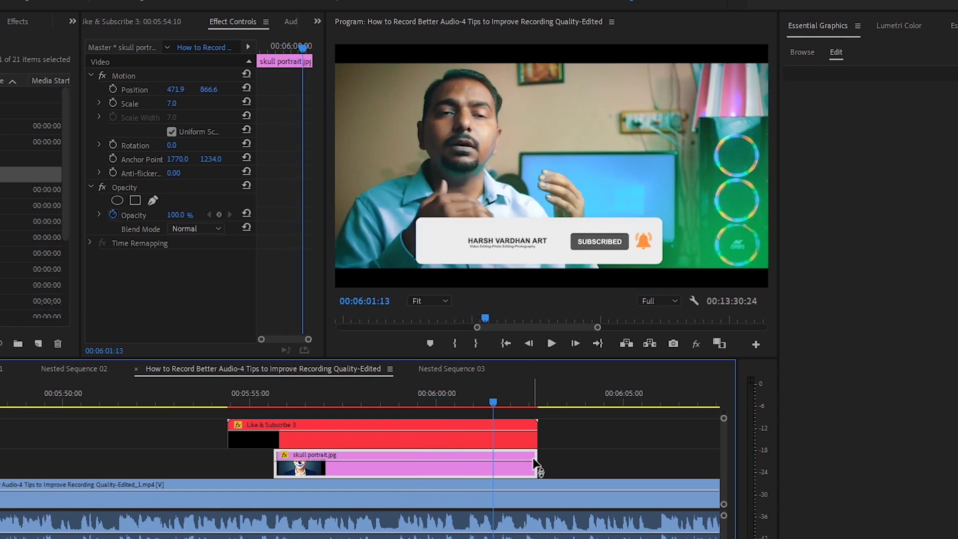
- Trim the skull clip's end to where the circle disappears and replay the overlay section
{"action": "left_click_drag", "start_coordinate": [531, 454], "coordinate": [493, 455]}
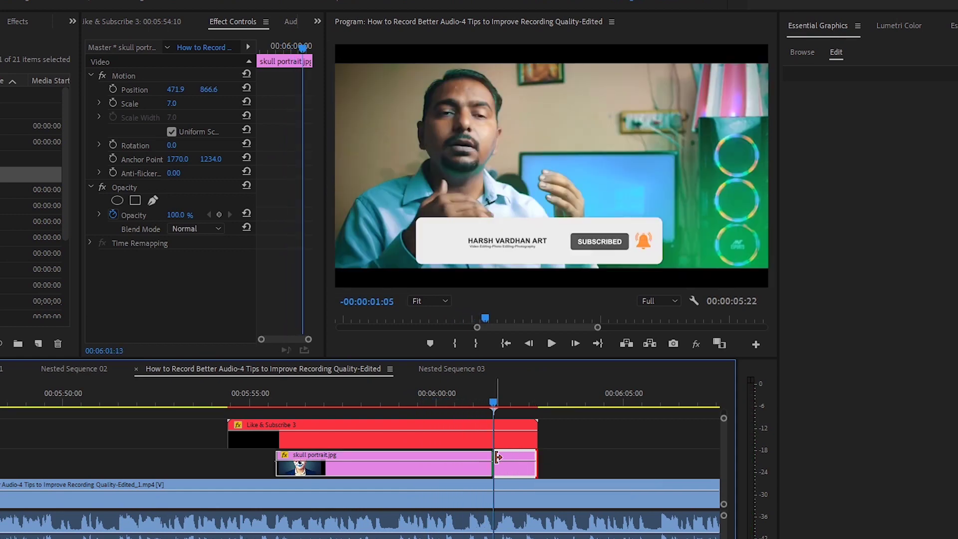
{"action": "key", "text": "space"}
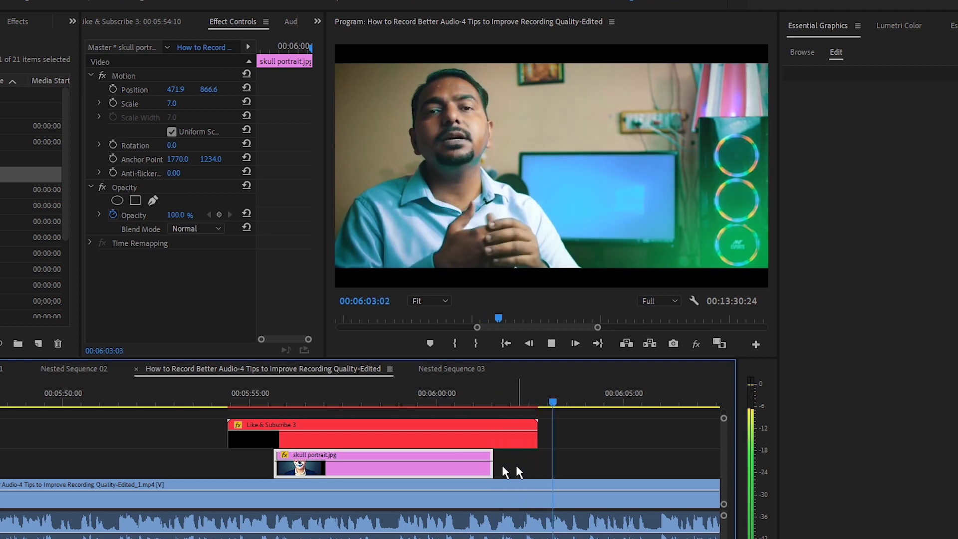
{"action": "key", "text": "space"}
{"action": "key", "text": "minus"}
{"action": "left_click", "coordinate": [274, 391]}
{"action": "key", "text": "space"}
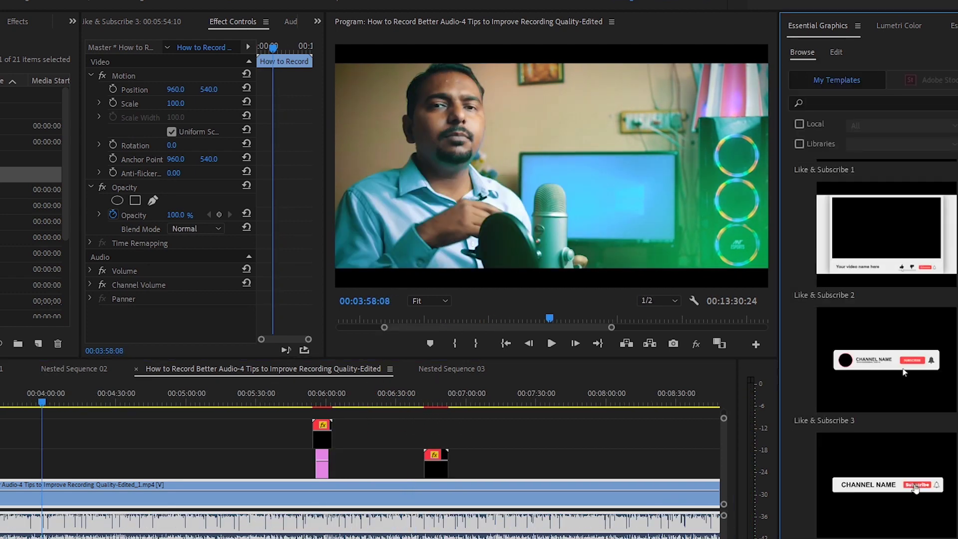
- Add the red thumbs-up template Like & Subscribe 8 to the timeline at 00:04:00
{"action": "scroll", "coordinate": [904, 371], "scroll_direction": "down", "scroll_amount": 5}
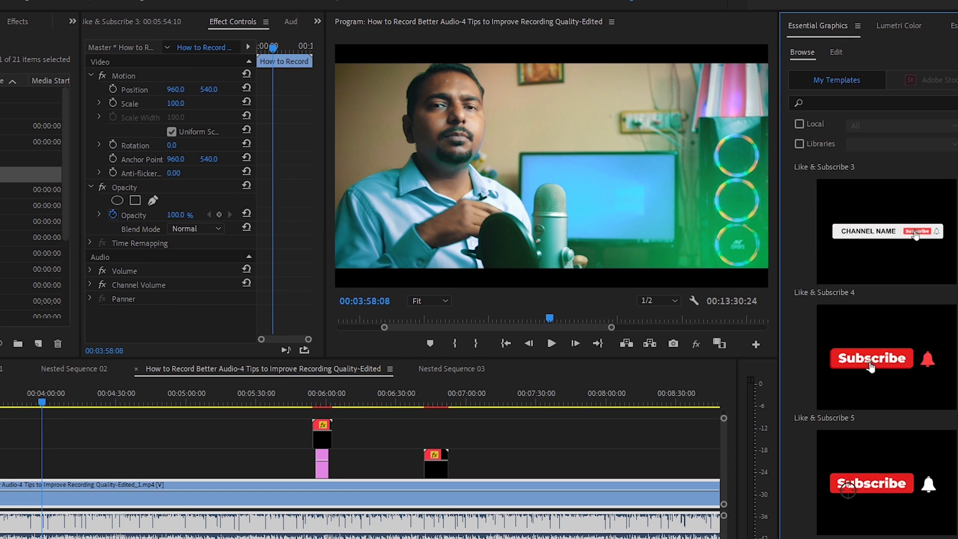
{"action": "scroll", "coordinate": [874, 351], "scroll_direction": "down", "scroll_amount": 3}
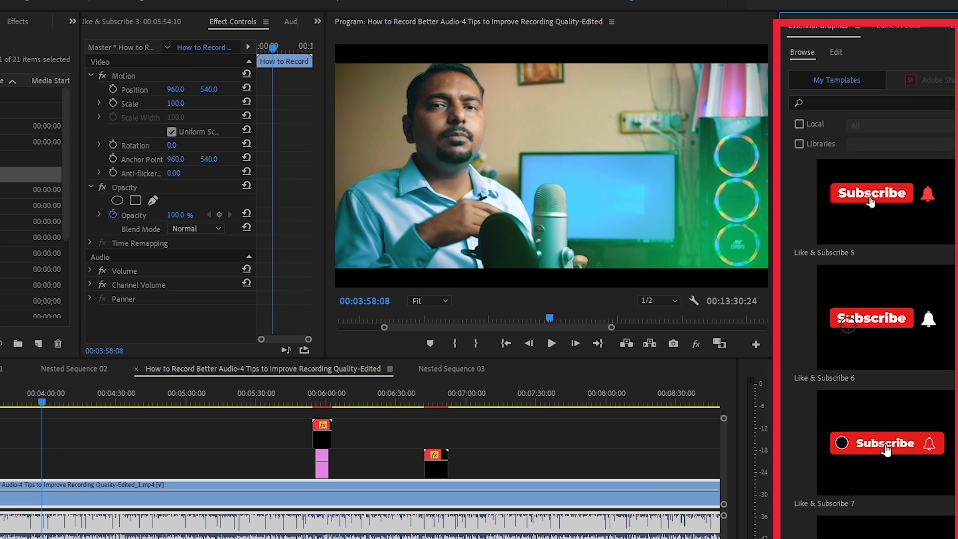
{"action": "scroll", "coordinate": [885, 349], "scroll_direction": "down", "scroll_amount": 6}
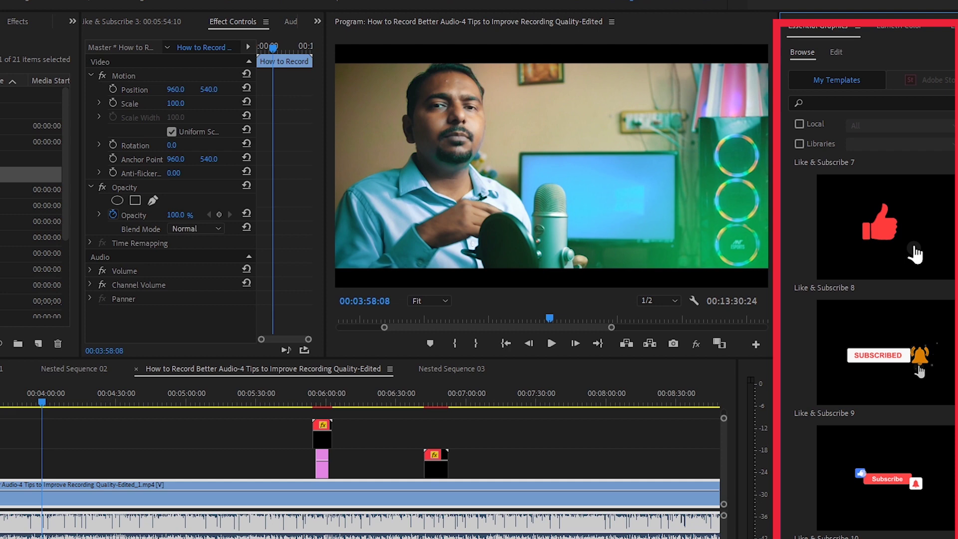
{"action": "left_click_drag", "start_coordinate": [887, 226], "coordinate": [57, 470]}
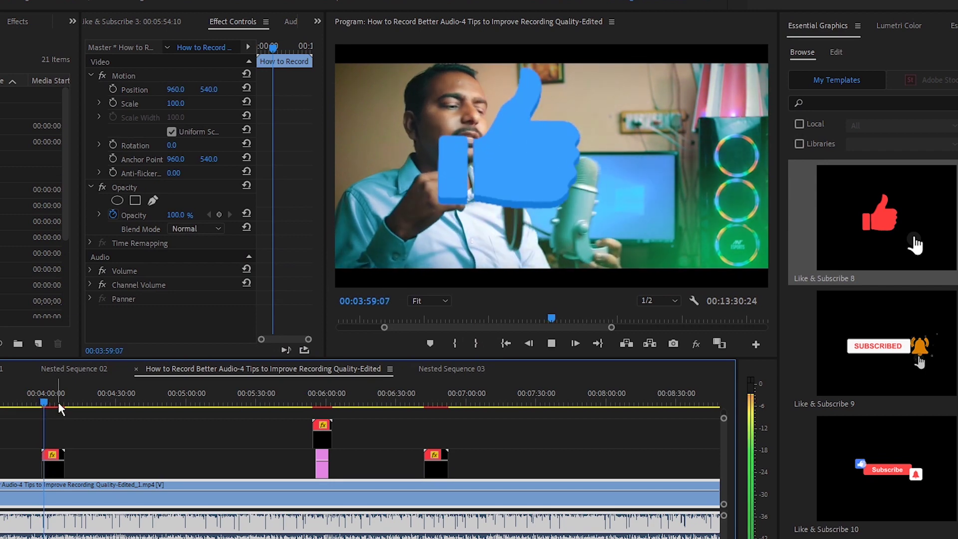
{"action": "key", "text": "space"}
- Scale the thumbs-up graphic to 24, move it lower-left of centre, and preview its animation
{"action": "left_click", "coordinate": [54, 461]}
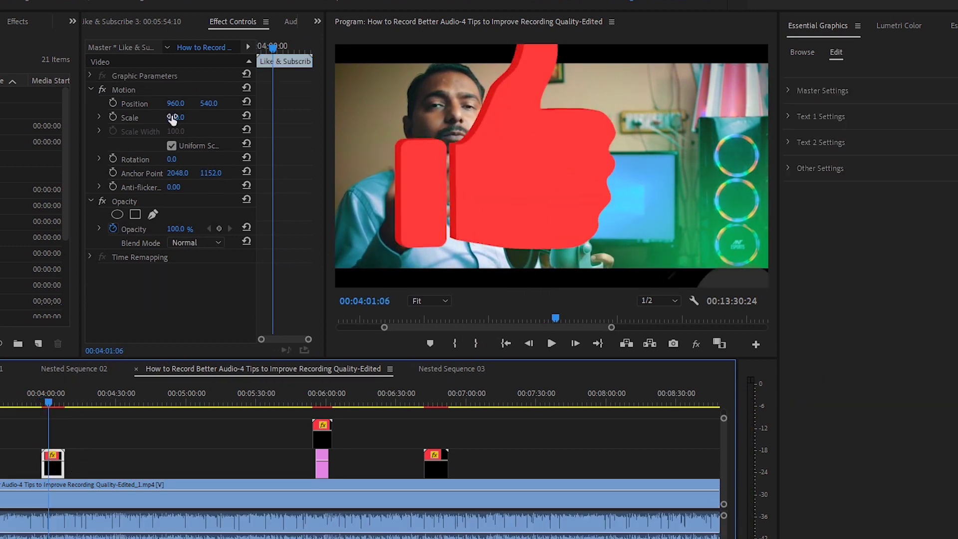
{"action": "left_click_drag", "start_coordinate": [172, 120], "coordinate": [135, 120]}
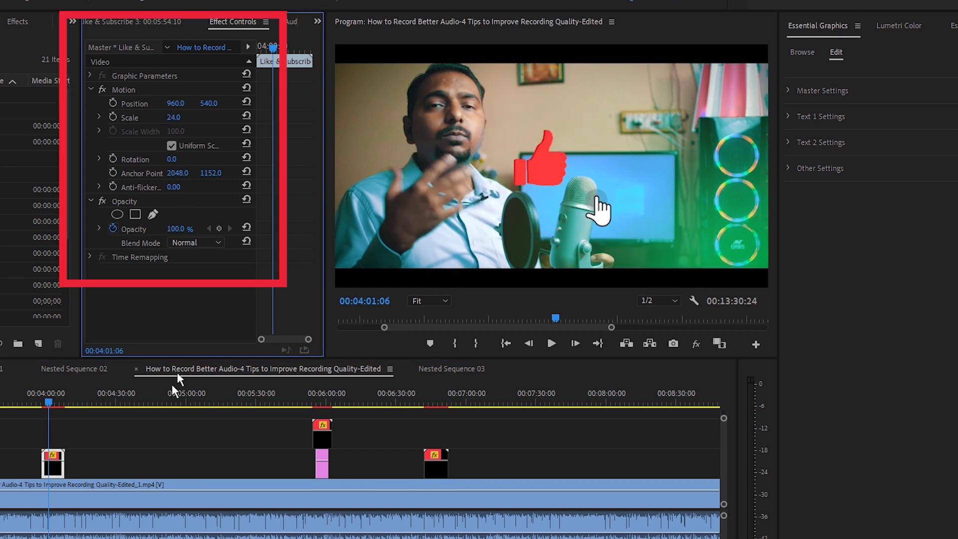
{"action": "left_click", "coordinate": [124, 90]}
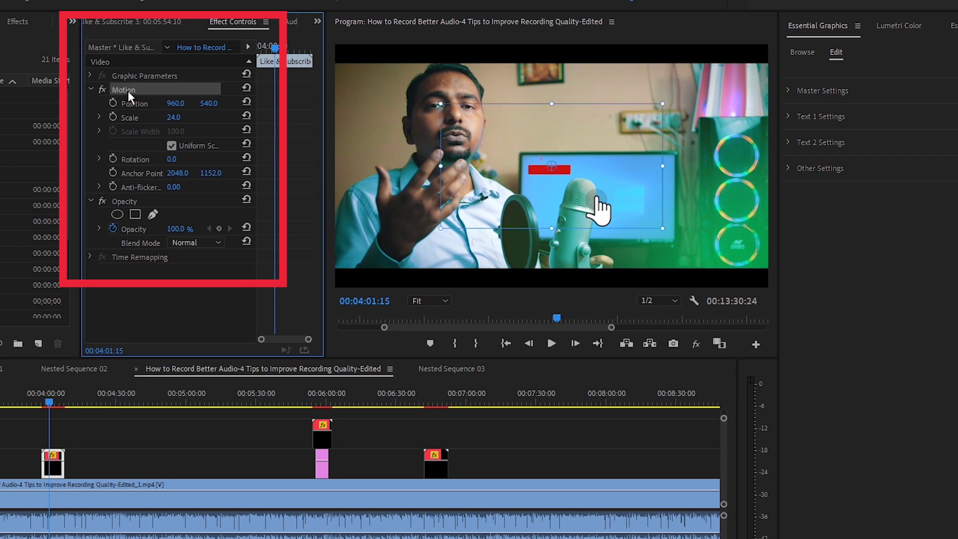
{"action": "left_click_drag", "start_coordinate": [623, 184], "coordinate": [590, 227]}
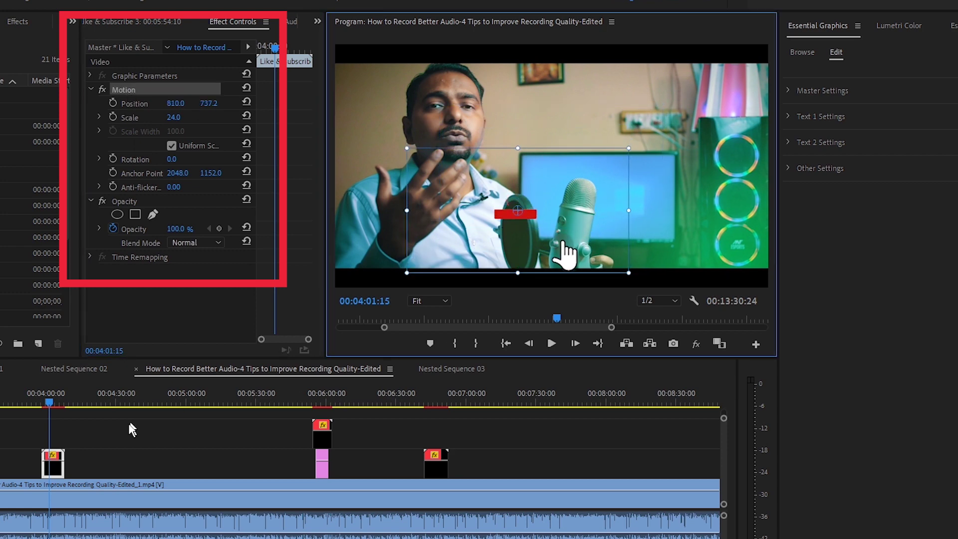
{"action": "left_click", "coordinate": [41, 402]}
{"action": "key", "text": "space"}
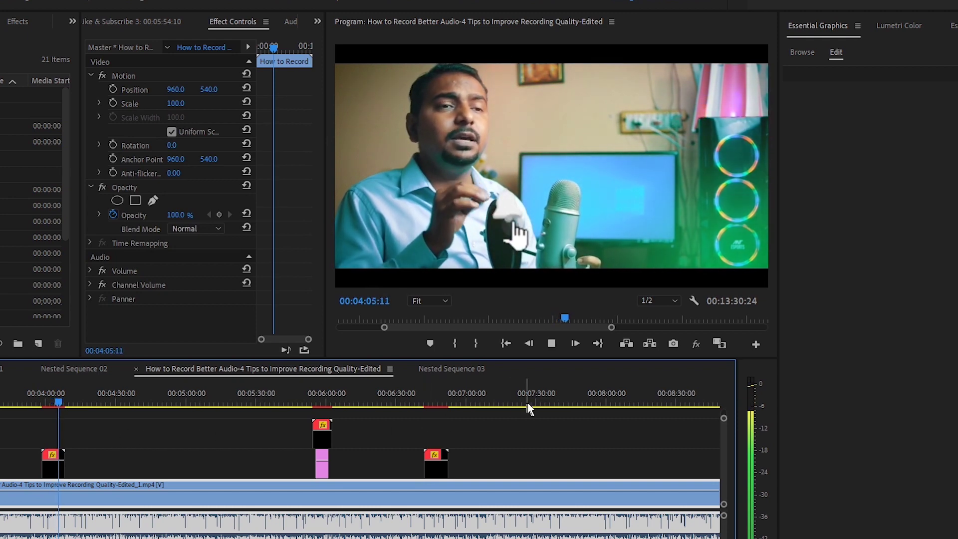
{"action": "left_click", "coordinate": [186, 399]}
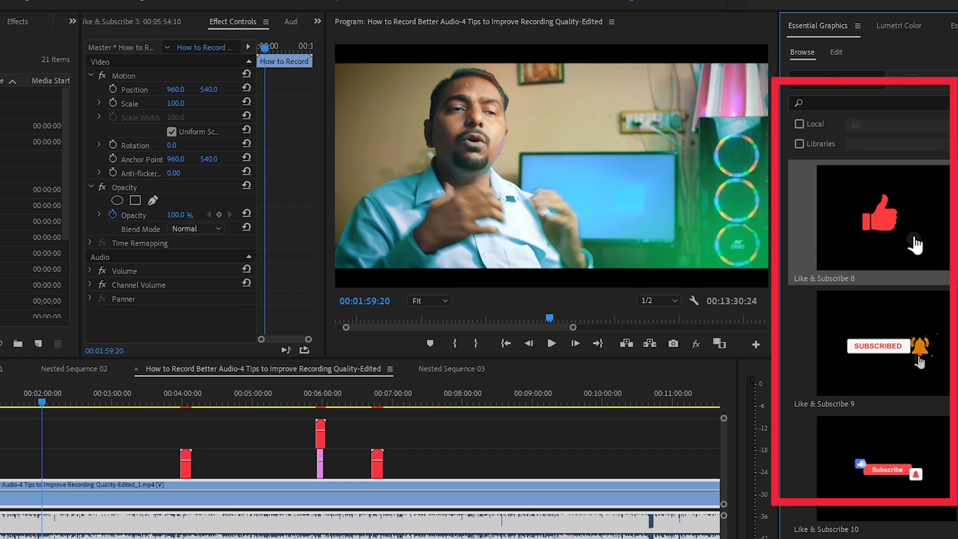
- Drop the Like & Subscribe 11 'Like the video' template at 00:02:00 and zoom the timeline in
{"action": "scroll", "coordinate": [873, 324], "scroll_direction": "down", "scroll_amount": 5}
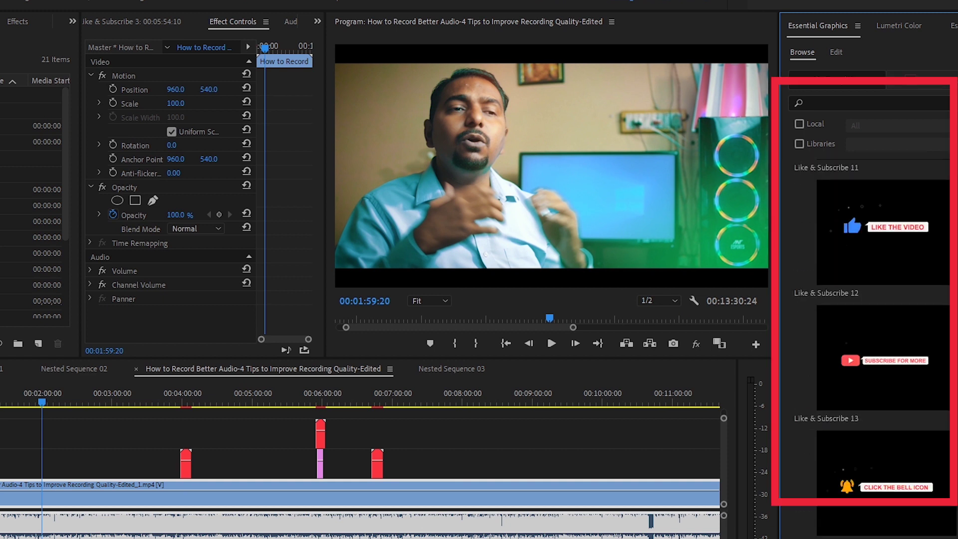
{"action": "left_click_drag", "start_coordinate": [873, 231], "coordinate": [48, 467]}
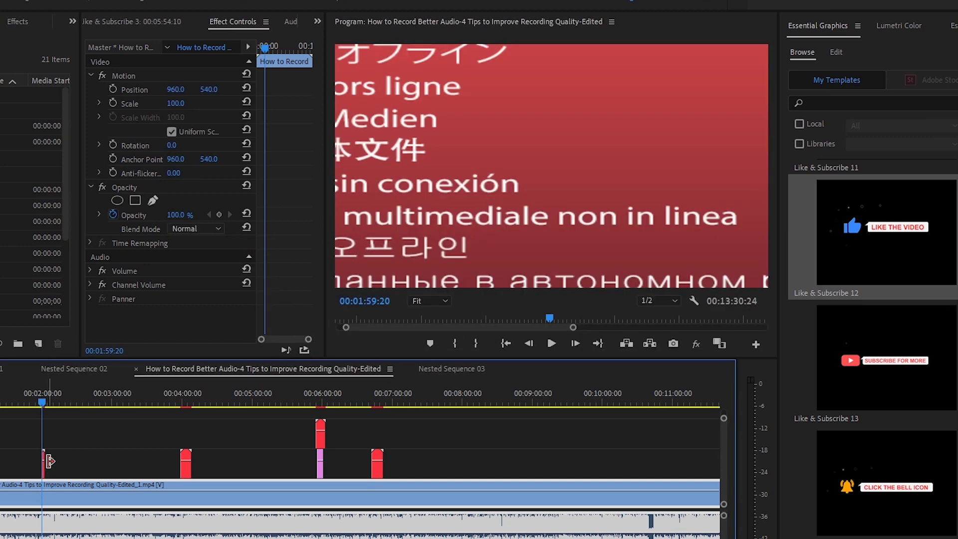
{"action": "key", "text": "equal"}
{"action": "key", "text": "equal"}
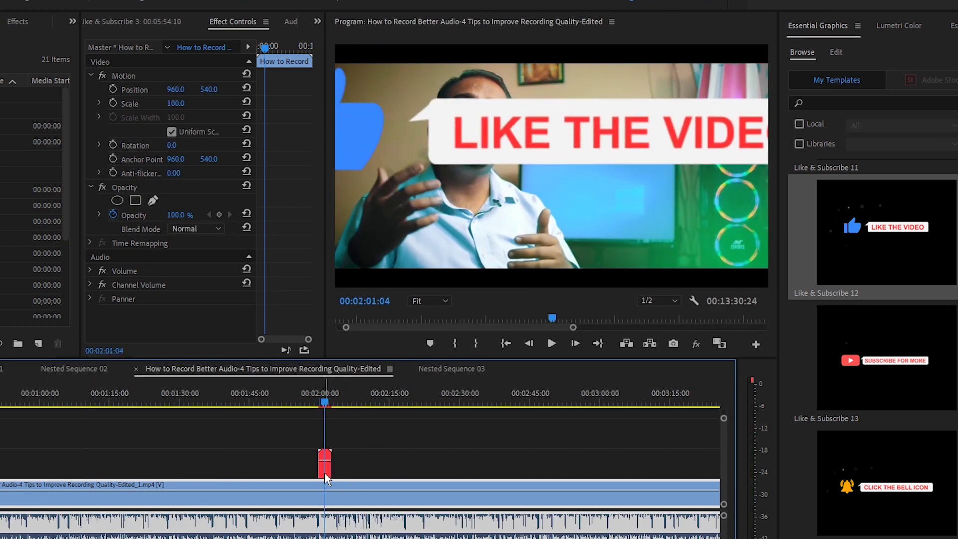
- Set the graphic's Master Transform Scale from 193 to 44 and move it to the lower right
{"action": "left_click", "coordinate": [324, 463]}
{"action": "left_click", "coordinate": [91, 76]}
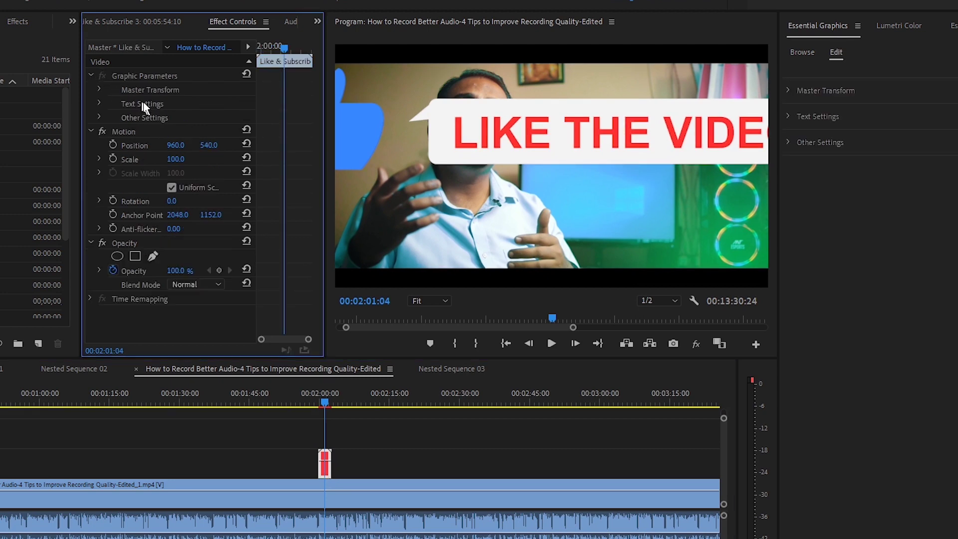
{"action": "left_click", "coordinate": [99, 90]}
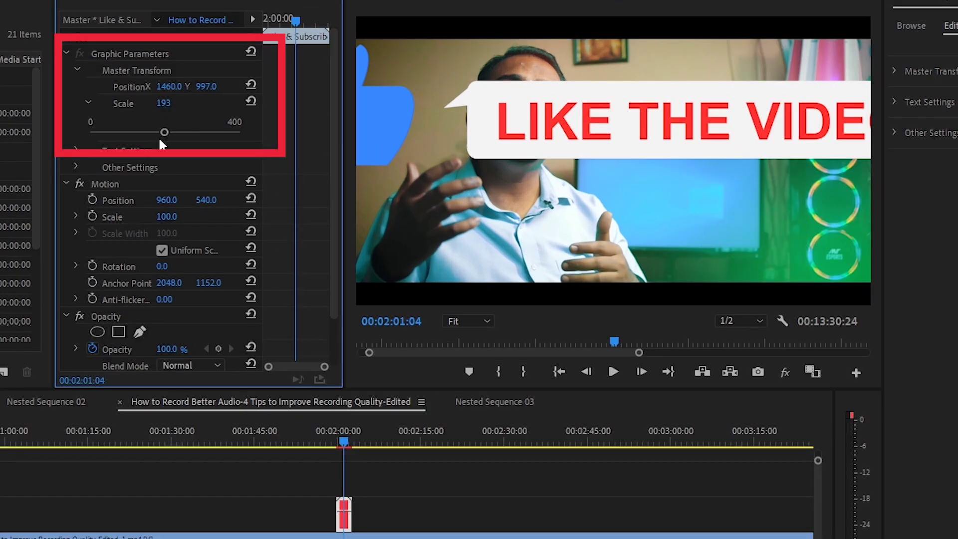
{"action": "left_click_drag", "start_coordinate": [161, 134], "coordinate": [105, 133]}
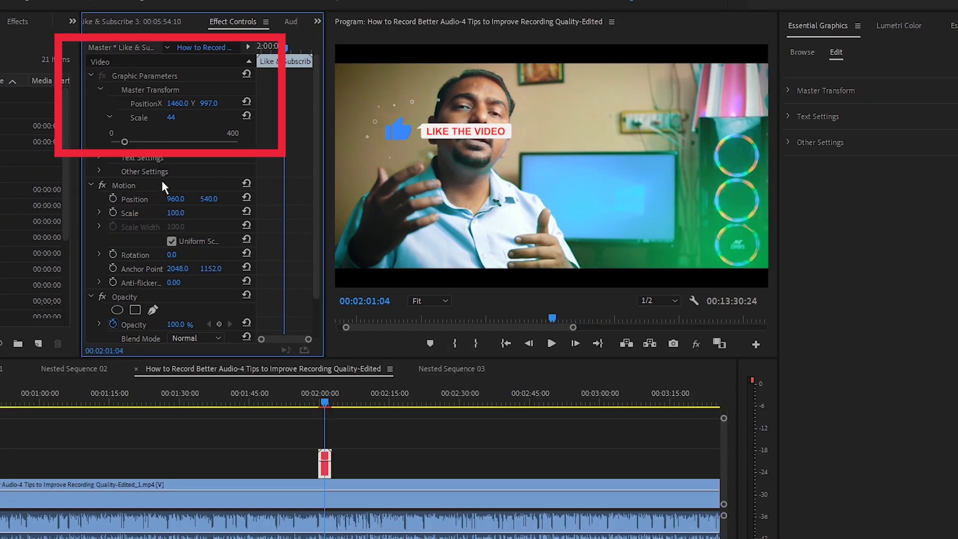
{"action": "left_click", "coordinate": [131, 187]}
{"action": "left_click_drag", "start_coordinate": [499, 160], "coordinate": [707, 225]}
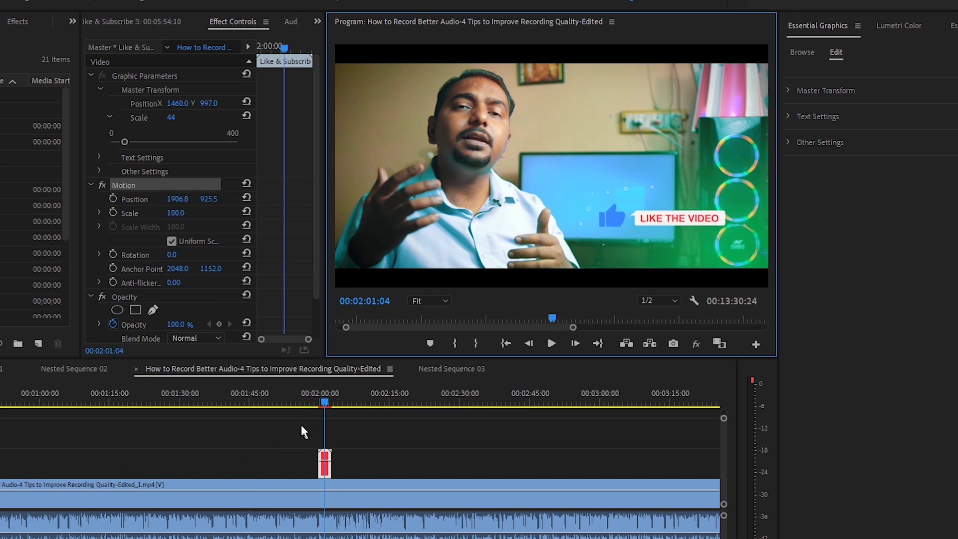
- Play back from 00:02:00 to preview the Like the video overlay
{"action": "left_click", "coordinate": [319, 402]}
{"action": "key", "text": "space"}
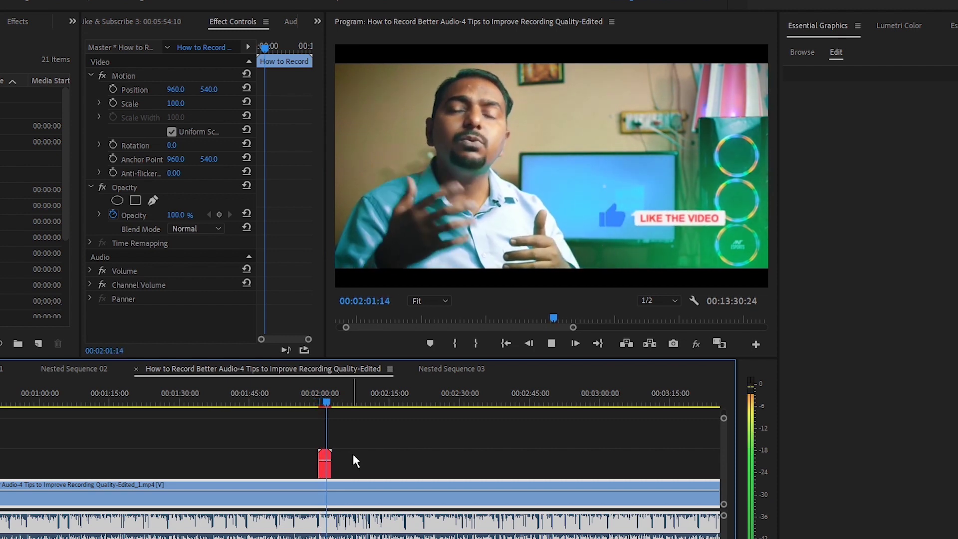
{"action": "key", "text": "space"}
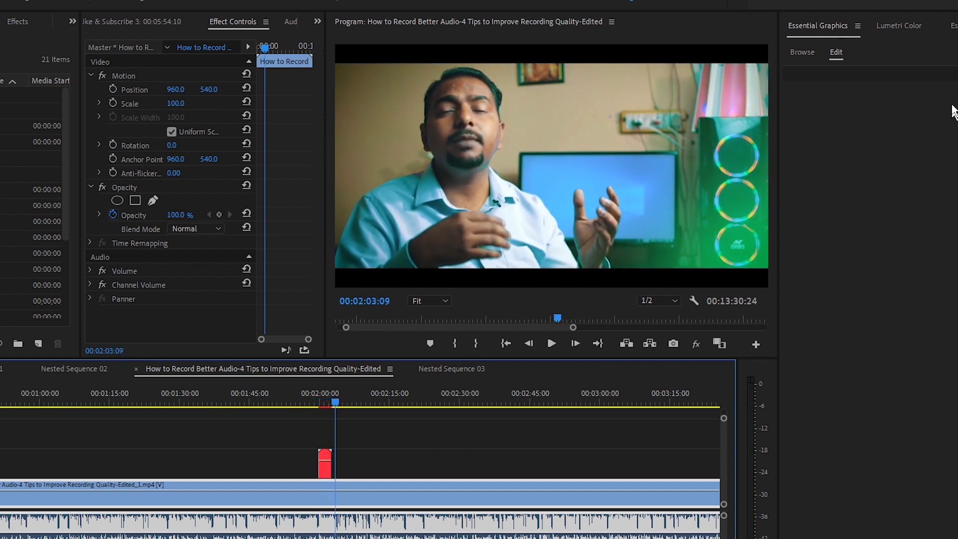
- Place the Like & Subscribe 18 Like/Subscribe/Get Notified template near 00:00:51 and preview it
{"action": "left_click", "coordinate": [803, 52]}
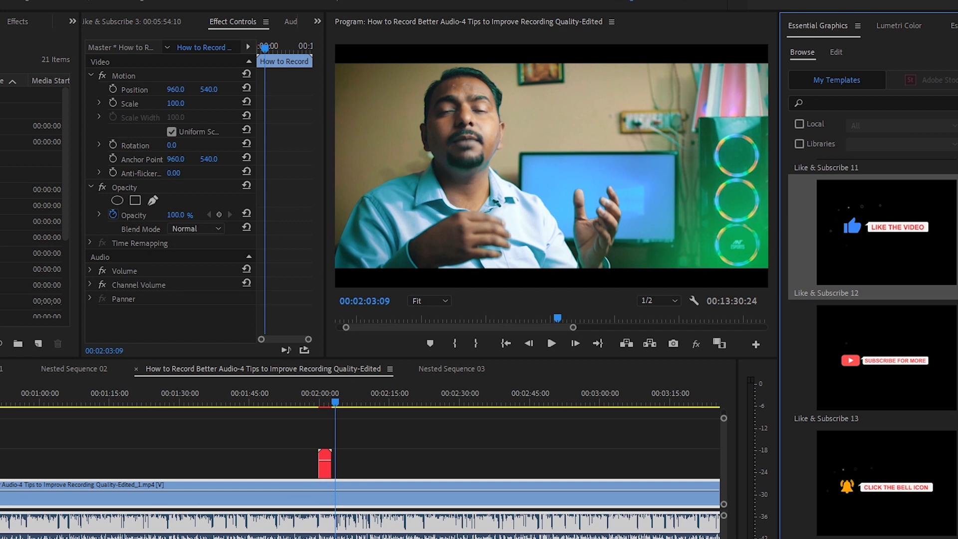
{"action": "scroll", "coordinate": [888, 367], "scroll_direction": "down", "scroll_amount": 5}
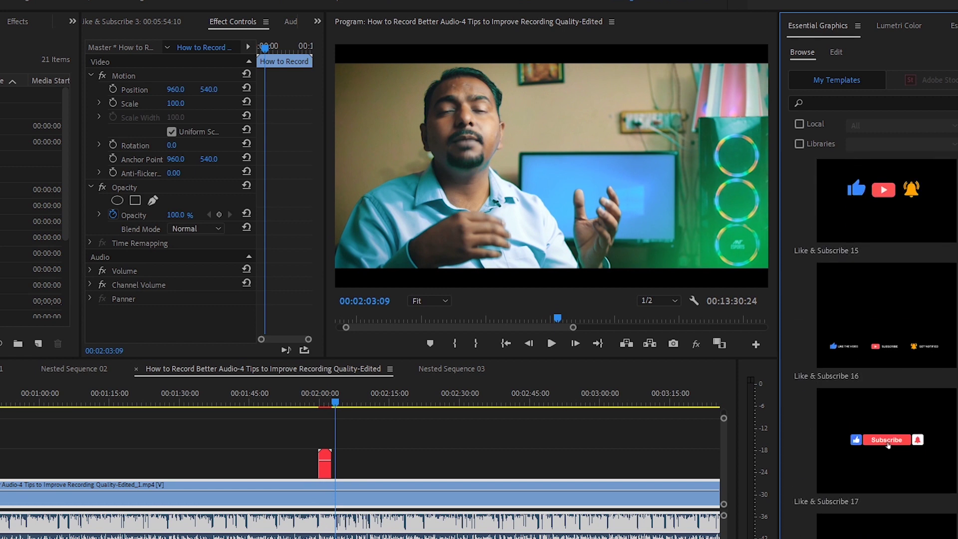
{"action": "scroll", "coordinate": [873, 349], "scroll_direction": "down", "scroll_amount": 2}
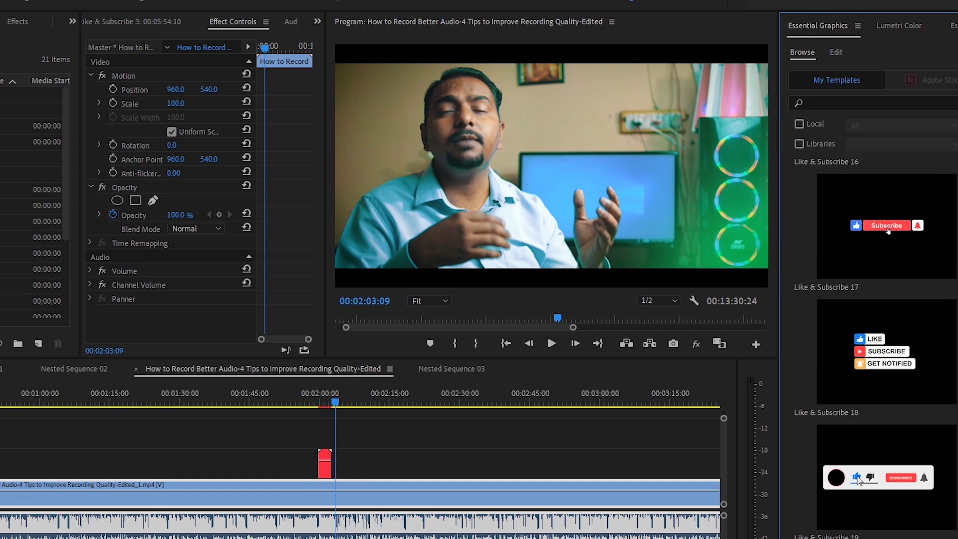
{"action": "scroll", "coordinate": [875, 349], "scroll_direction": "down", "scroll_amount": 1}
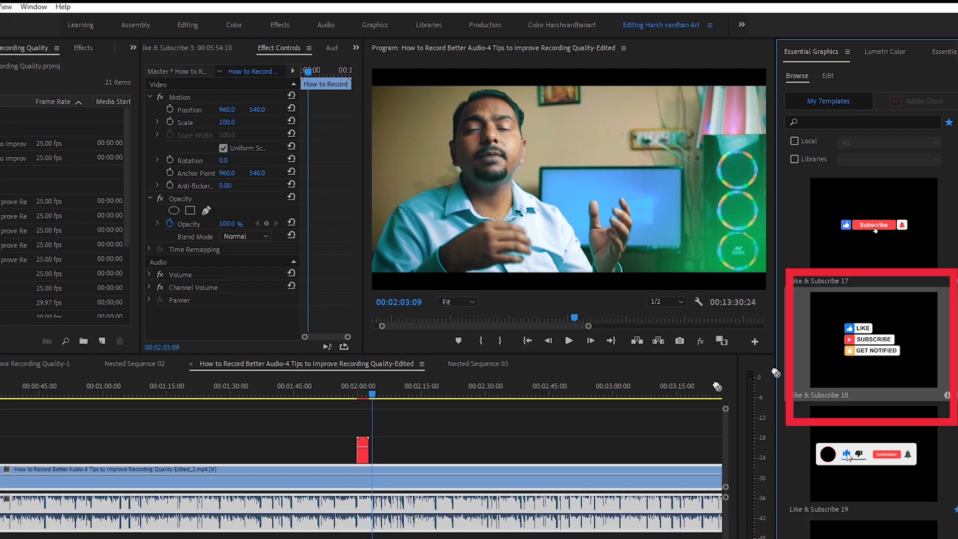
{"action": "left_click_drag", "start_coordinate": [877, 350], "coordinate": [27, 452]}
{"action": "left_click_drag", "start_coordinate": [100, 443], "coordinate": [89, 447]}
{"action": "key", "text": "Up"}
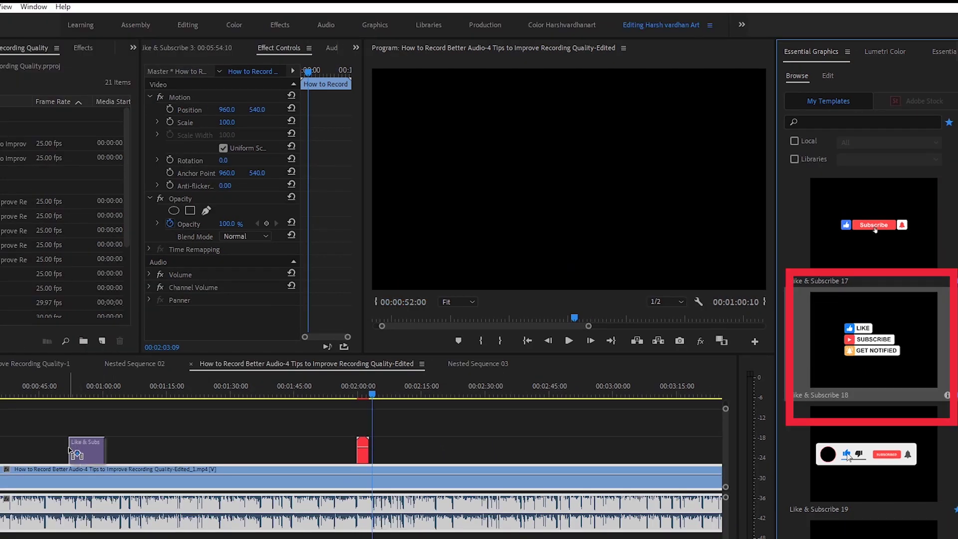
{"action": "key", "text": "space"}
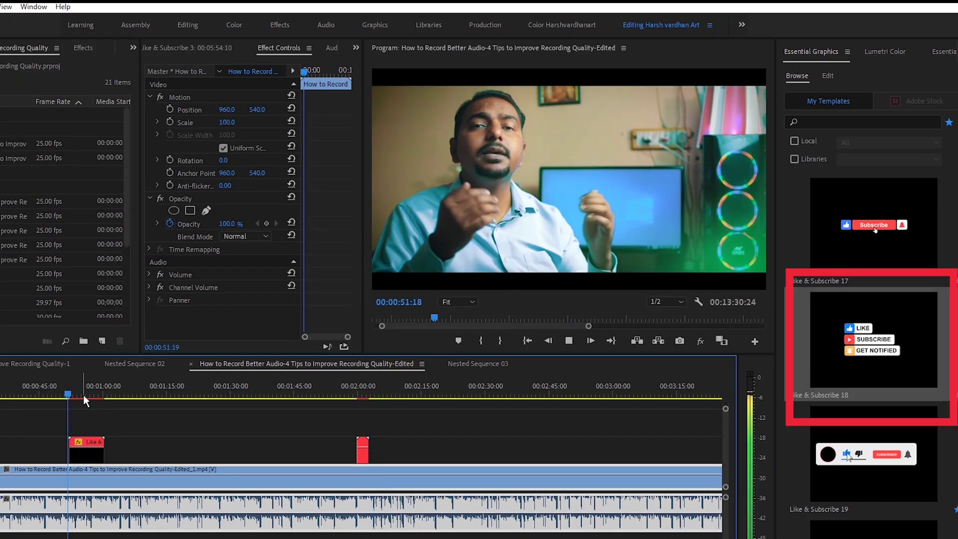
- Set its Master Transform Scale to 41, move it to the right side, and replay
{"action": "left_click", "coordinate": [90, 450]}
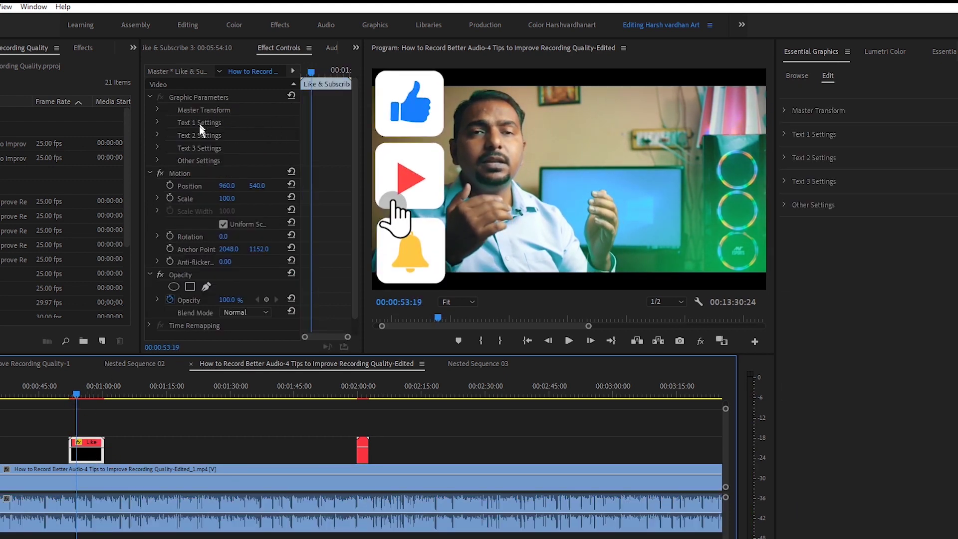
{"action": "left_click", "coordinate": [156, 110]}
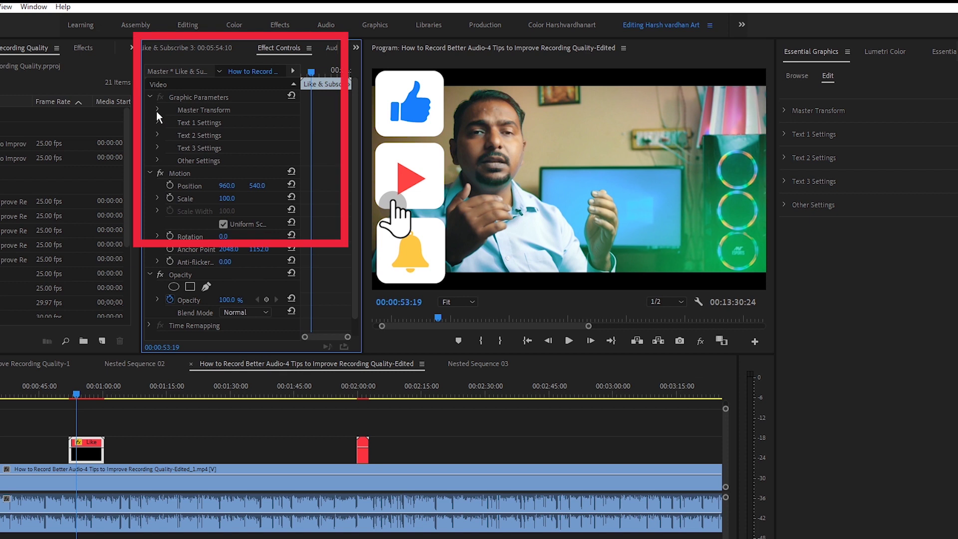
{"action": "left_click", "coordinate": [166, 135]}
{"action": "left_click_drag", "start_coordinate": [223, 139], "coordinate": [239, 122]}
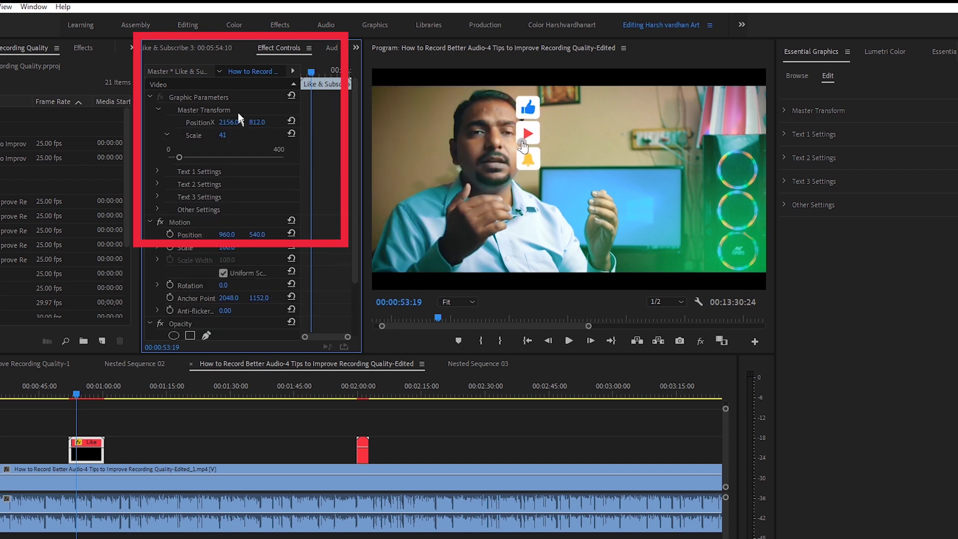
{"action": "left_click_drag", "start_coordinate": [553, 152], "coordinate": [714, 212]}
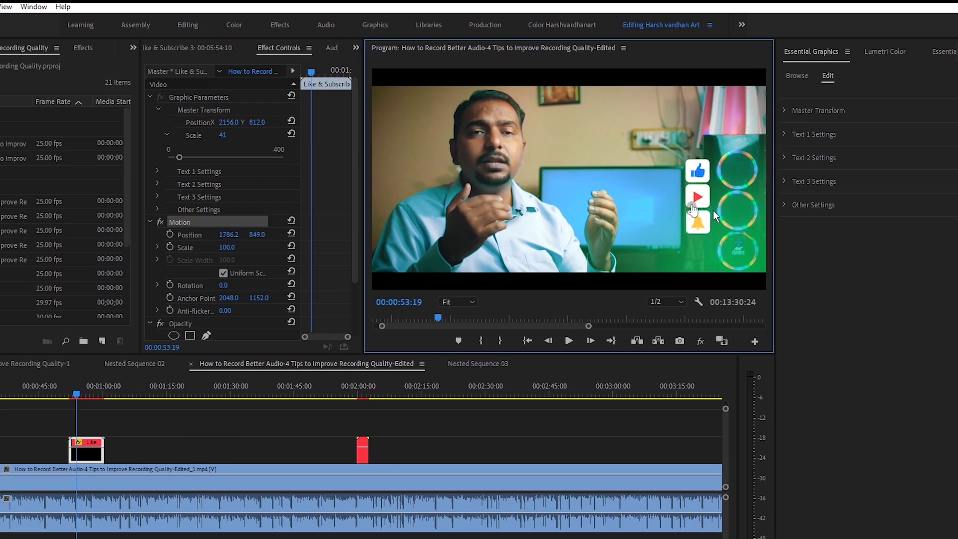
{"action": "left_click_drag", "start_coordinate": [76, 394], "coordinate": [68, 393]}
{"action": "key", "text": "space"}
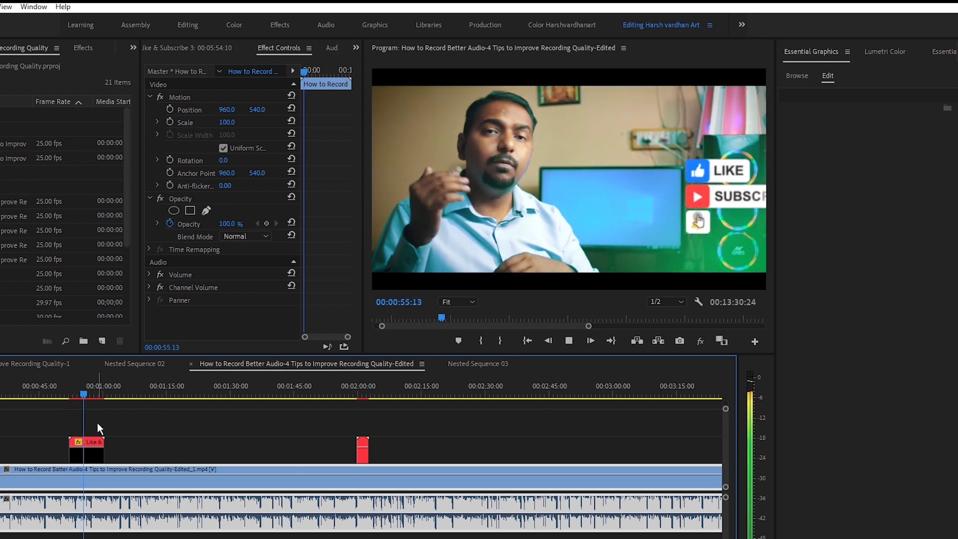
{"action": "key", "text": "space"}
- Shift the overlay left so SUBSCRIBE fits in frame, then play to check the animation
{"action": "left_click", "coordinate": [86, 450]}
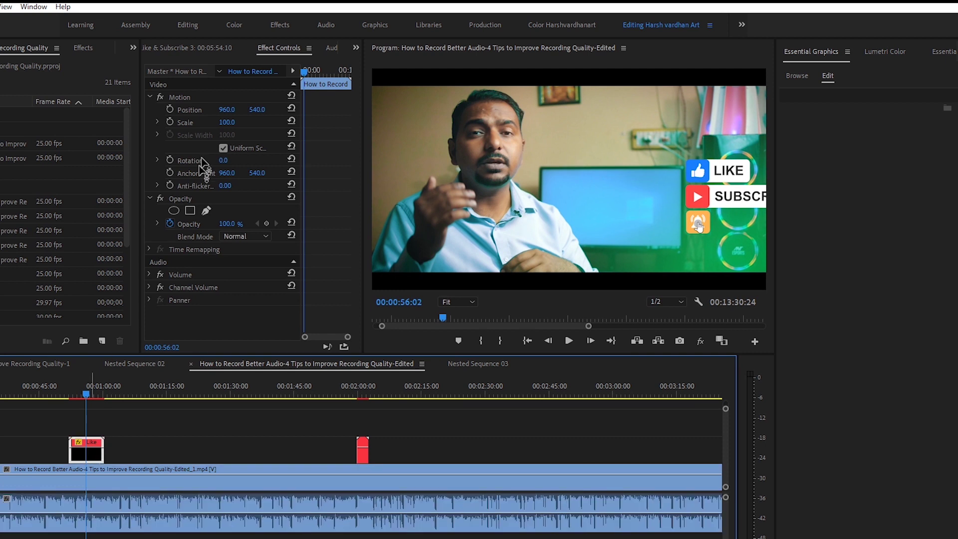
{"action": "left_click", "coordinate": [354, 173]}
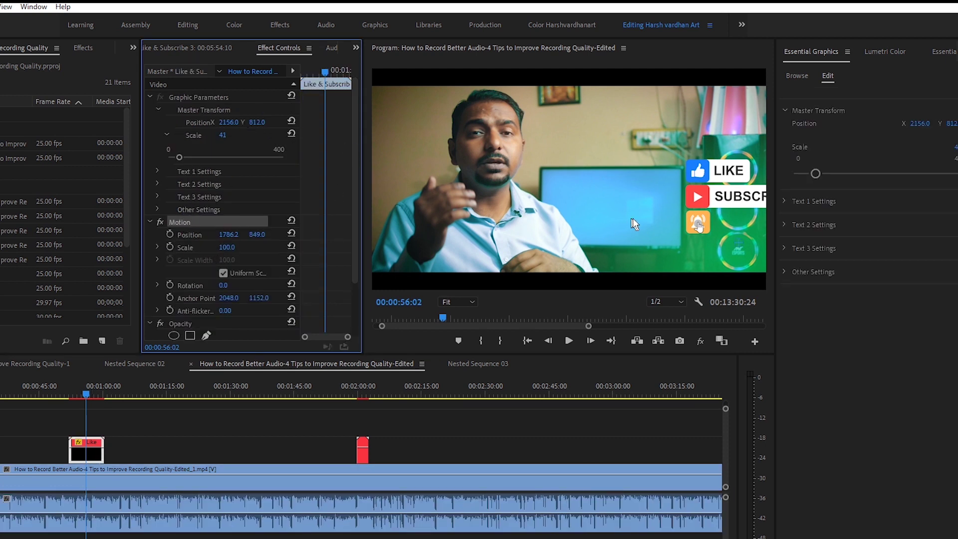
{"action": "left_click_drag", "start_coordinate": [726, 213], "coordinate": [627, 238]}
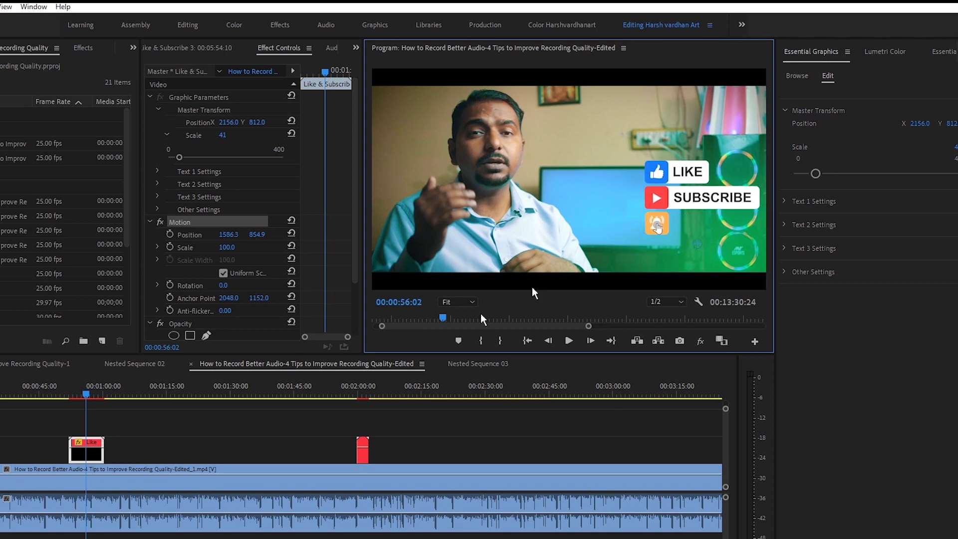
{"action": "key", "text": "space"}
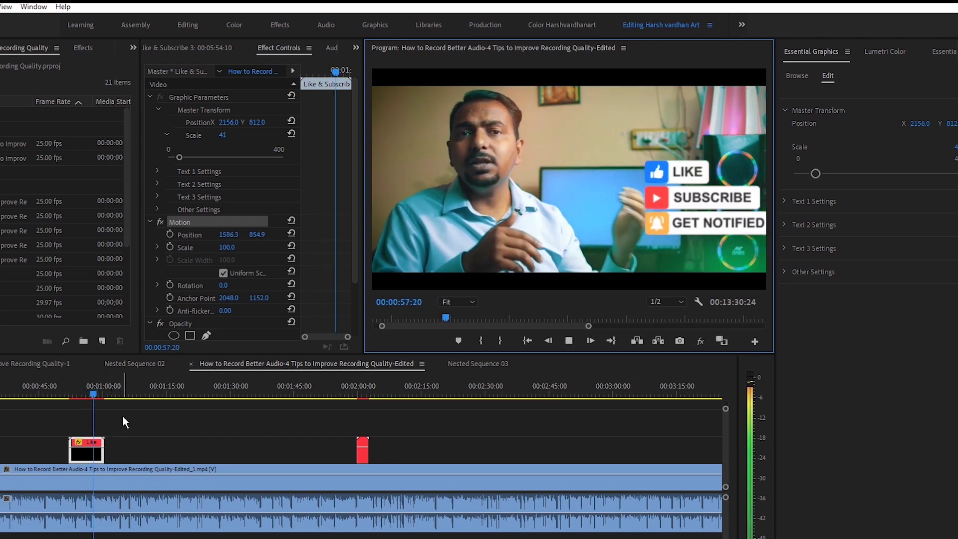